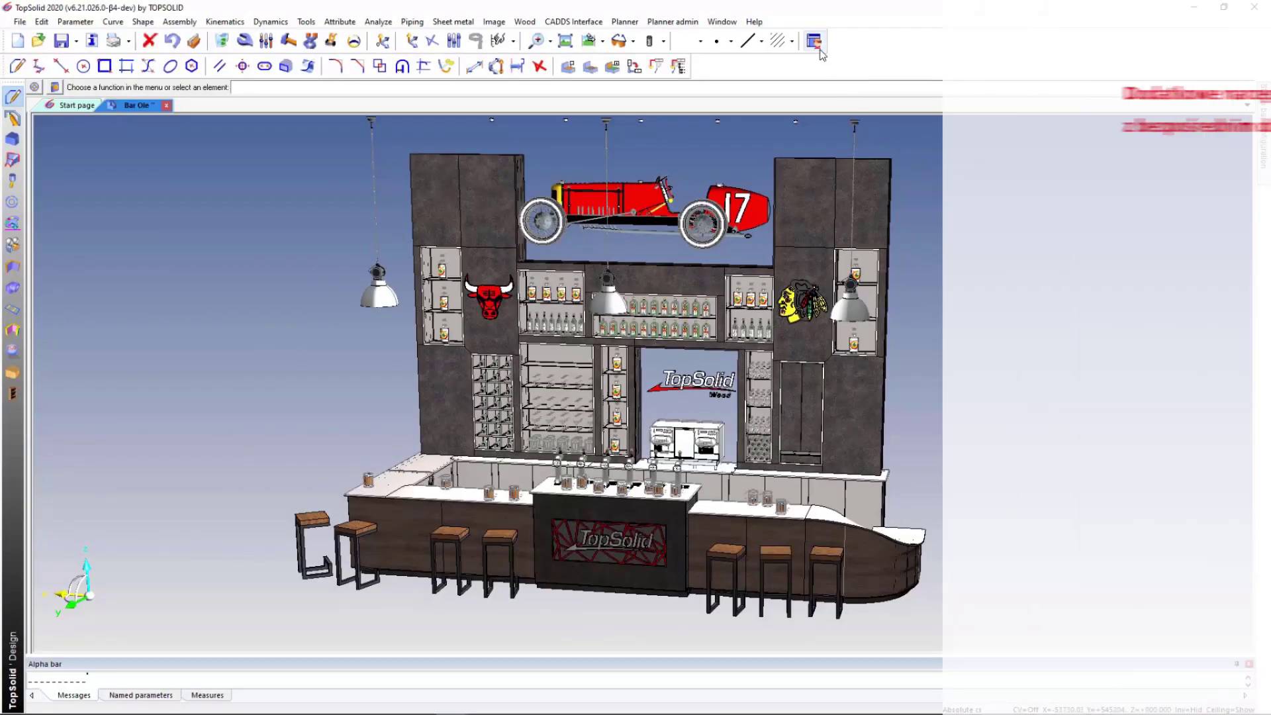
# Switch the interface style to User TopSolidWood
pyautogui.click(814, 41)
pyautogui.click(715, 433)
pyautogui.click(714, 458)
pyautogui.click(619, 471)
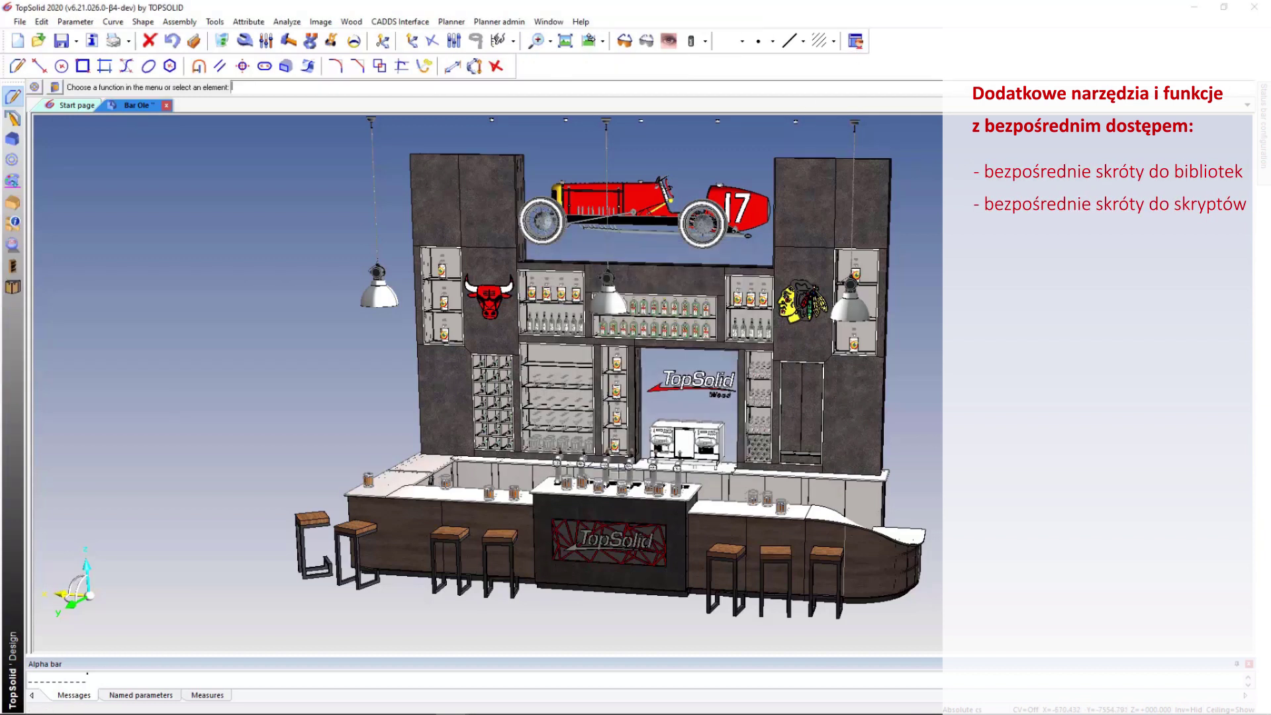
# Show the Wood tools and browse the Driver block, component shortcut and Script lists
pyautogui.click(13, 204)
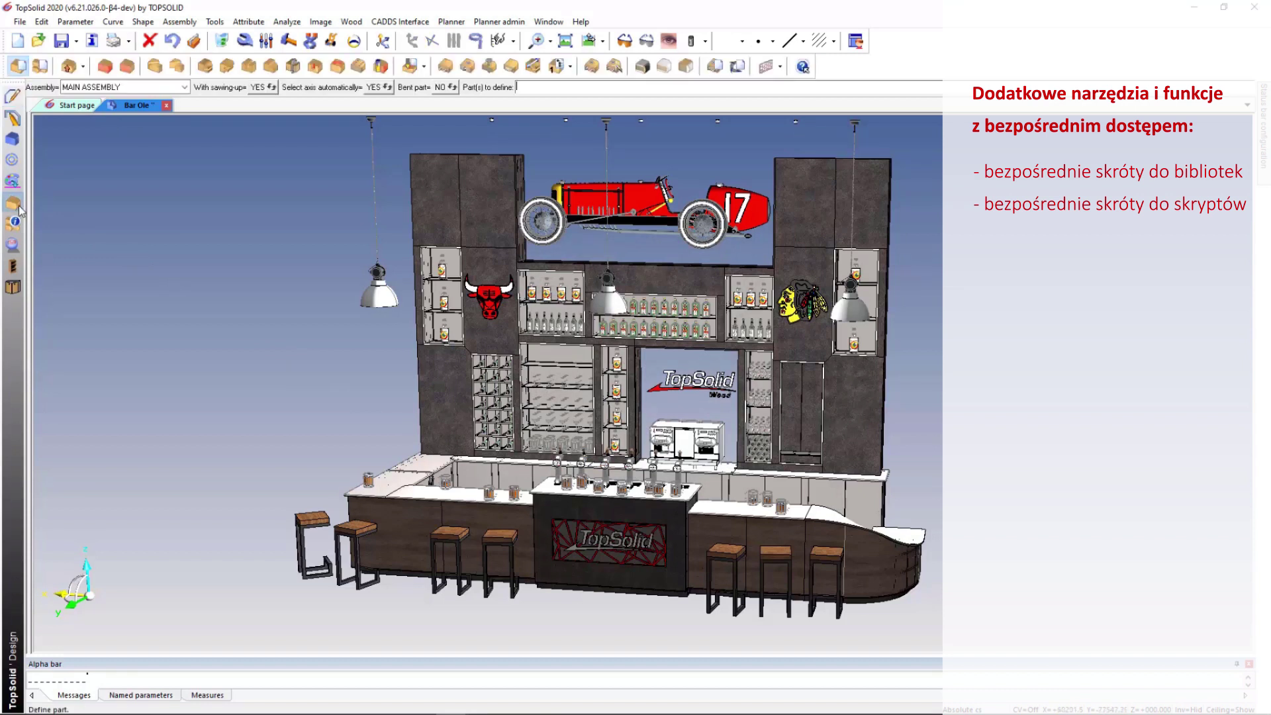
pyautogui.click(83, 67)
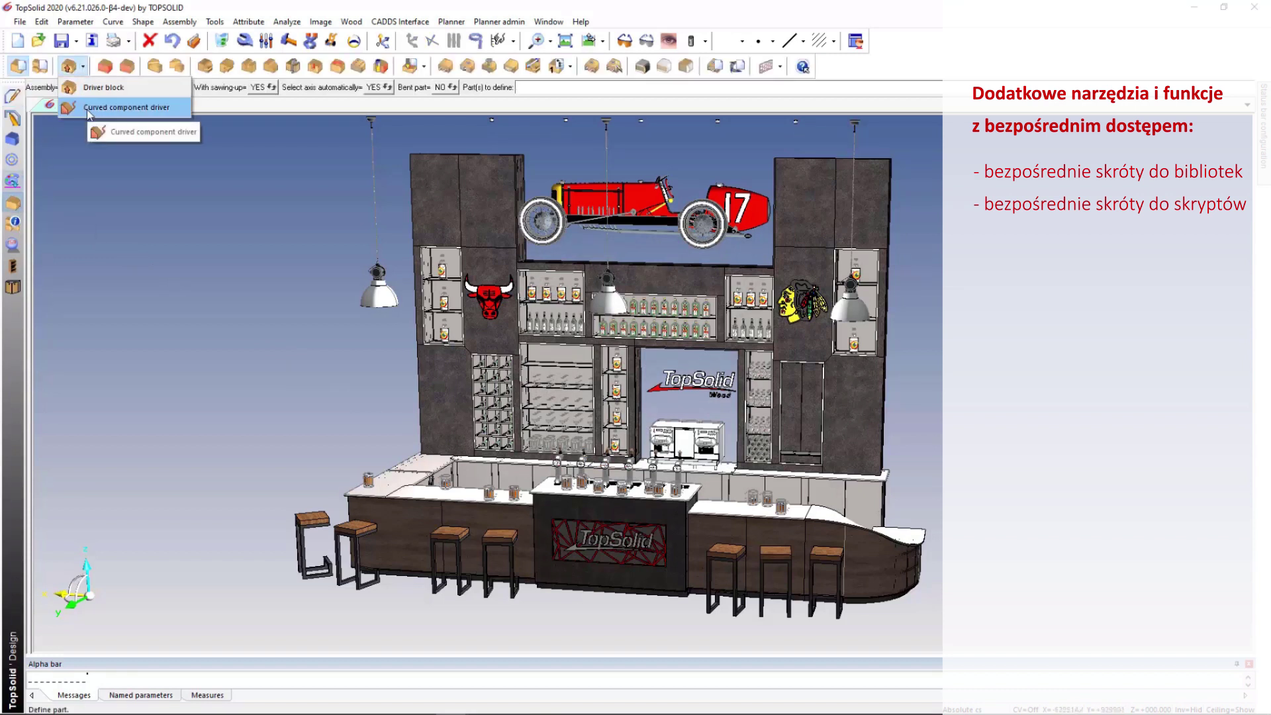
pyautogui.click(570, 67)
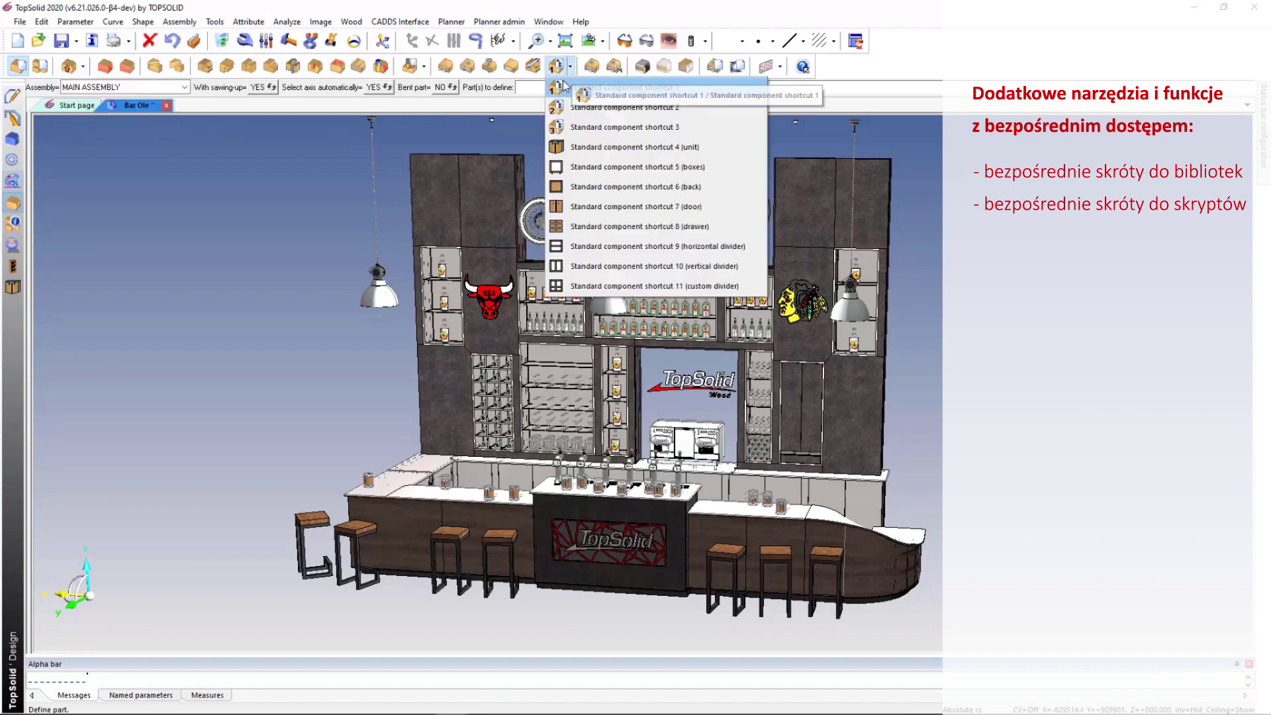
pyautogui.click(12, 246)
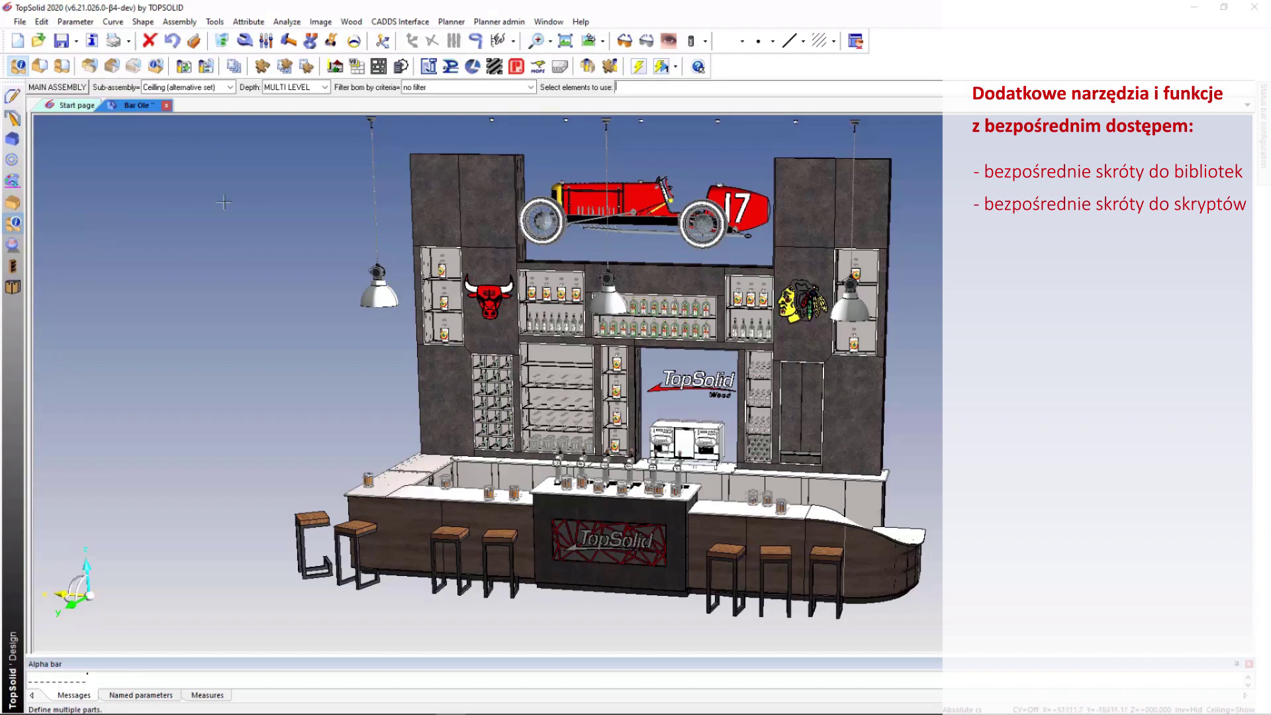
pyautogui.click(675, 69)
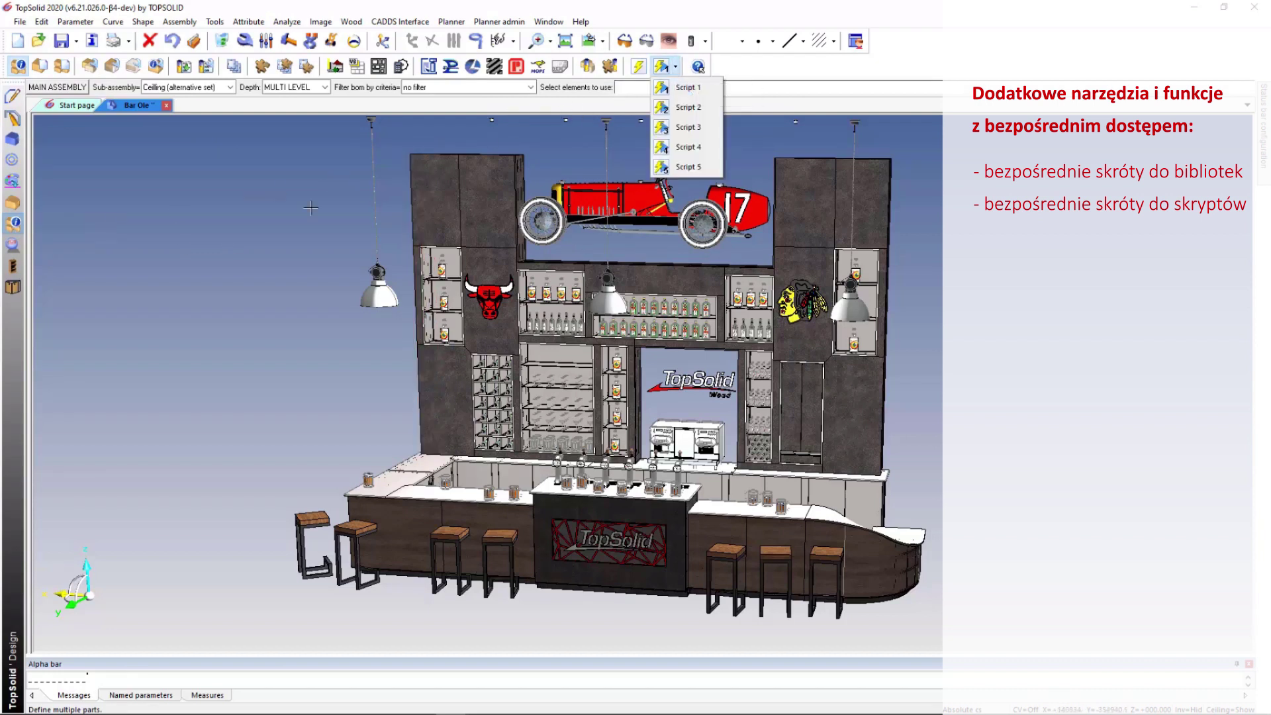
pyautogui.click(13, 290)
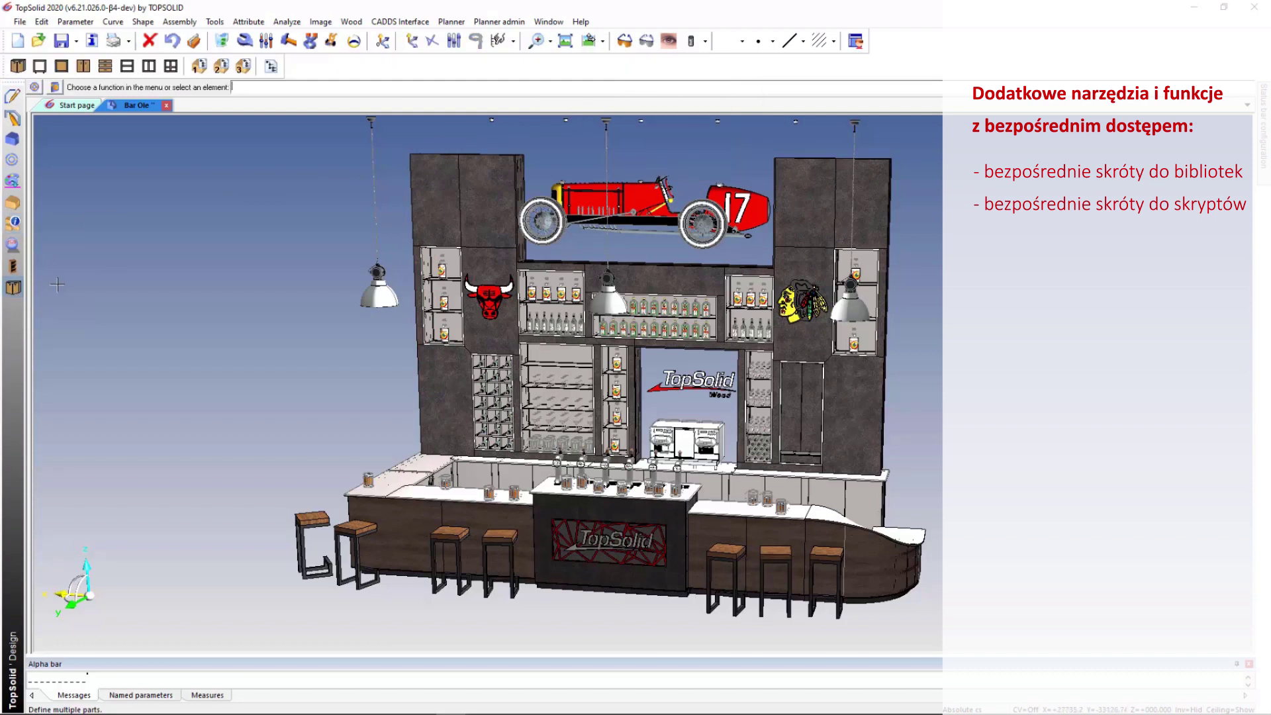
pyautogui.click(272, 67)
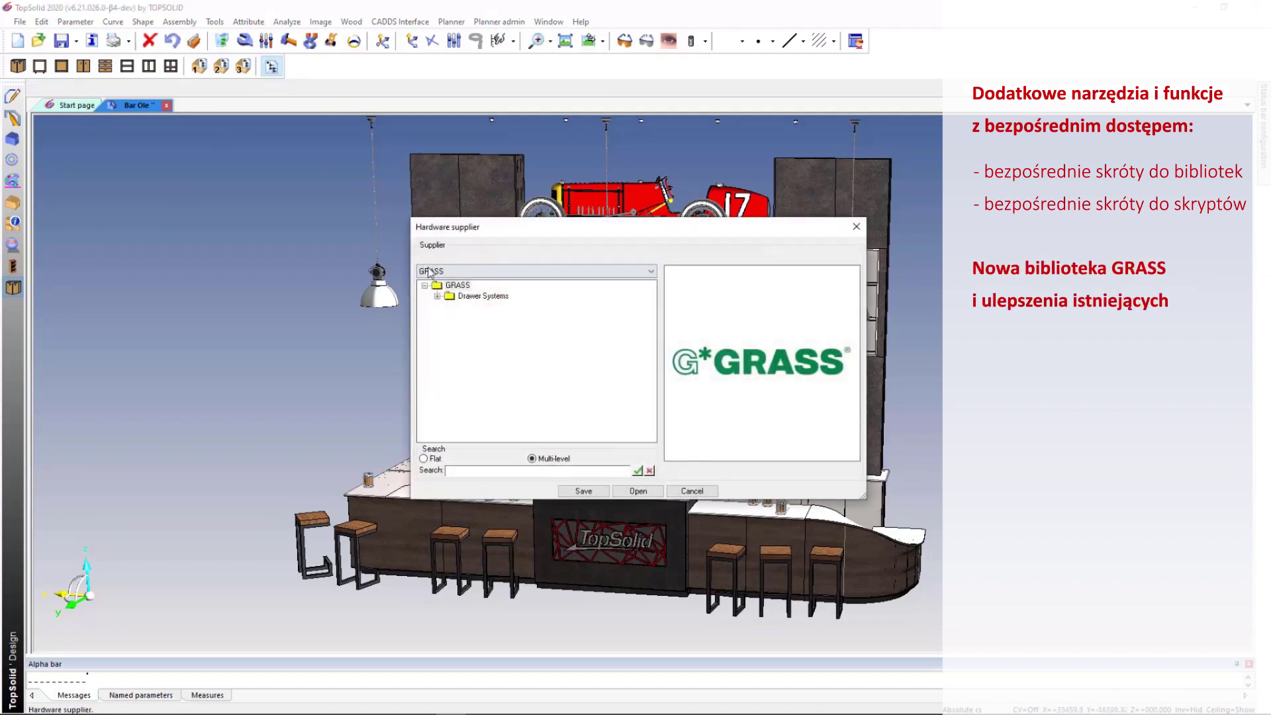
pyautogui.click(430, 272)
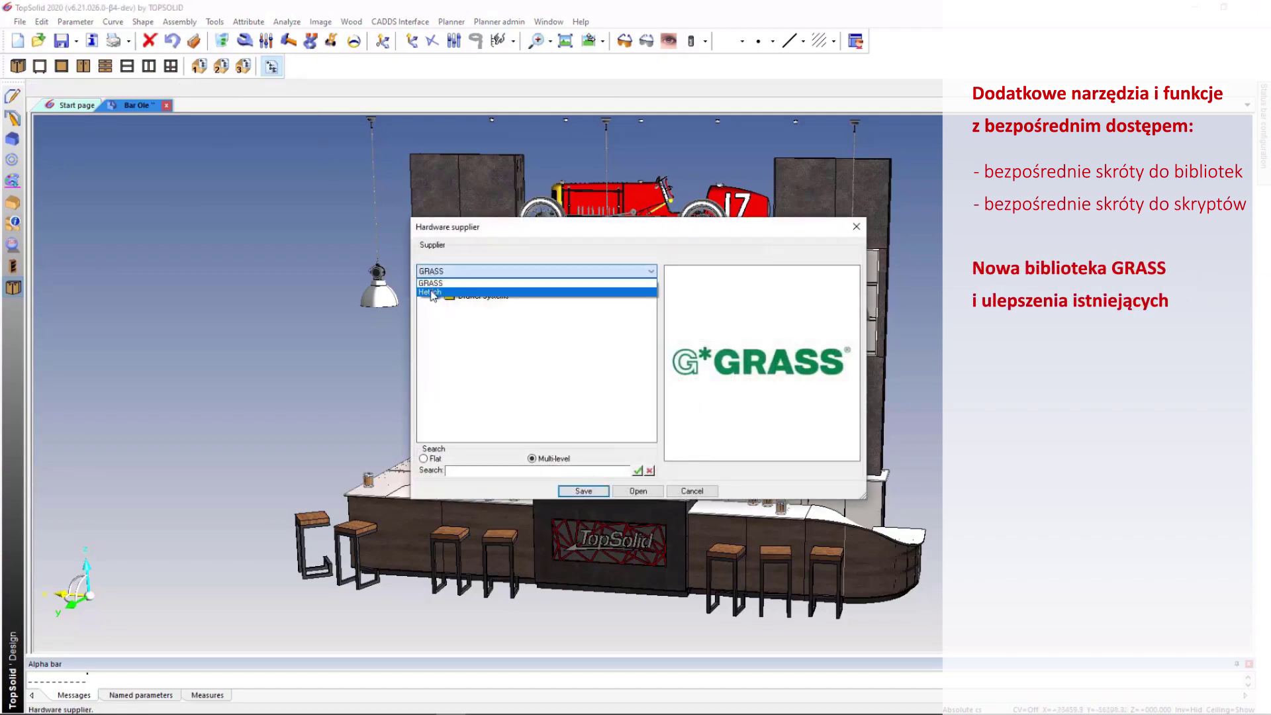
pyautogui.click(433, 294)
pyautogui.click(441, 272)
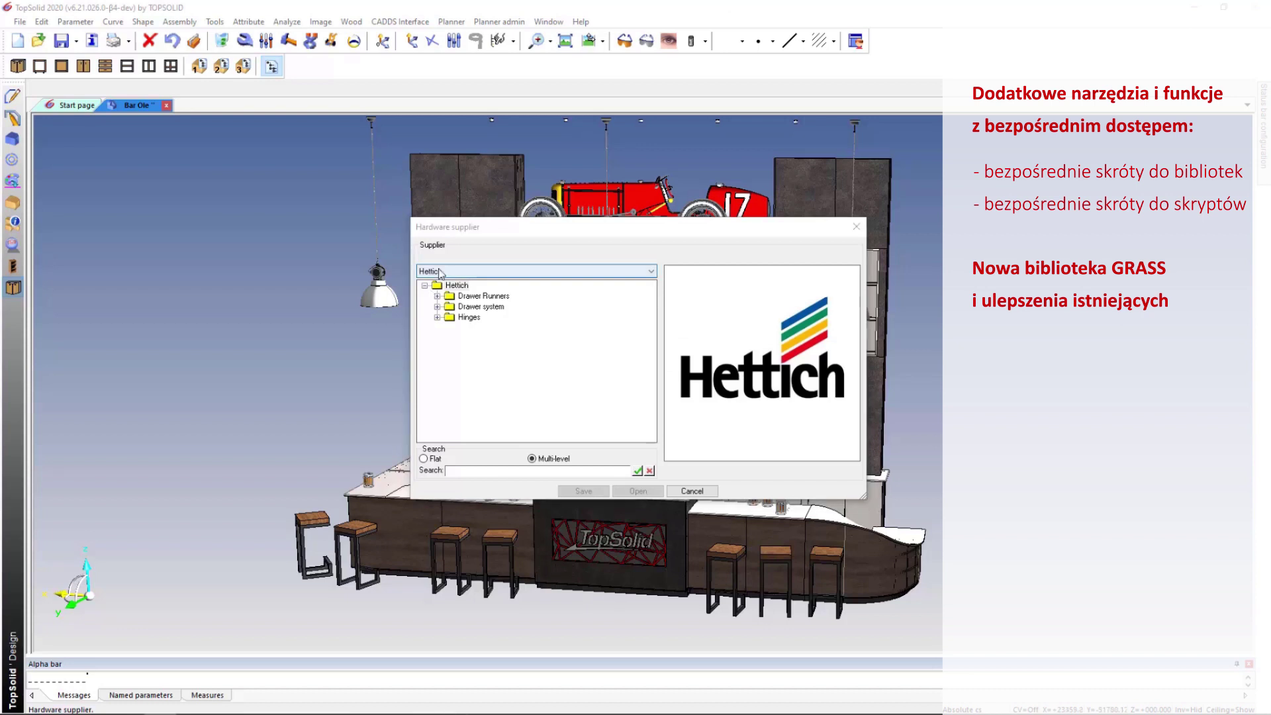
pyautogui.click(856, 226)
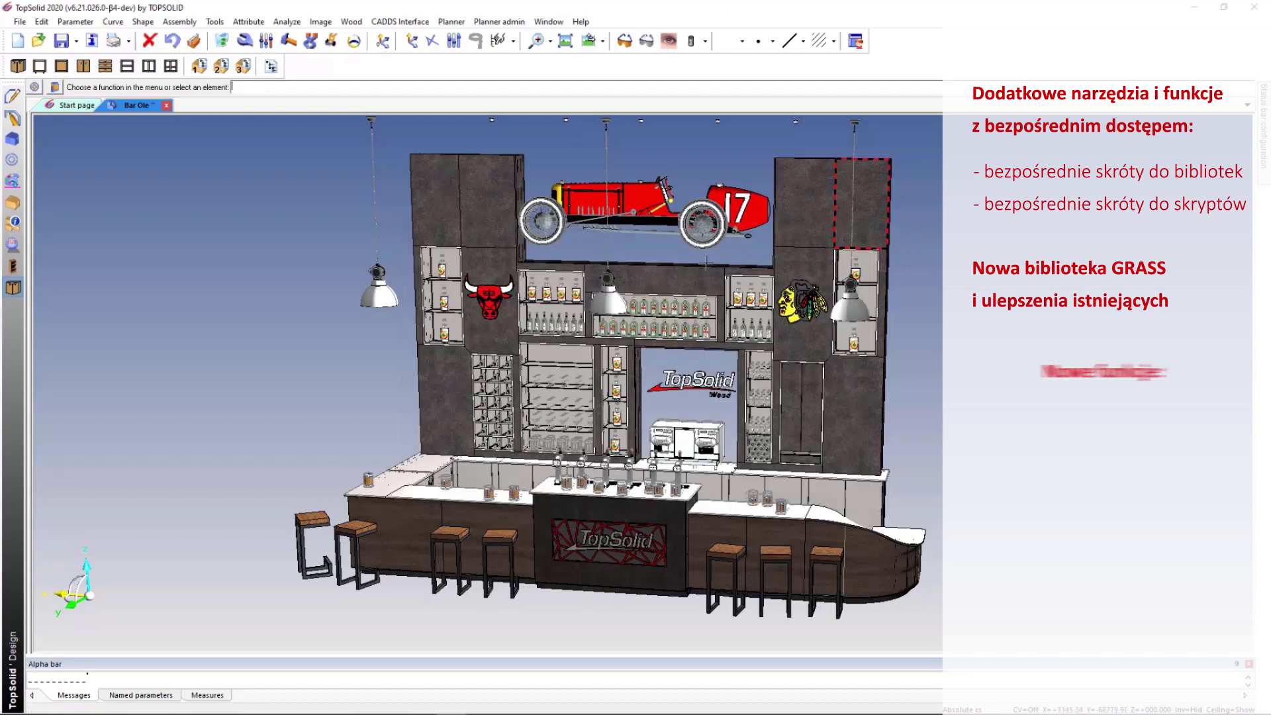
# Show Wood design tools, browse the Engraving and Wall lists, and open the tree panel
pyautogui.click(13, 202)
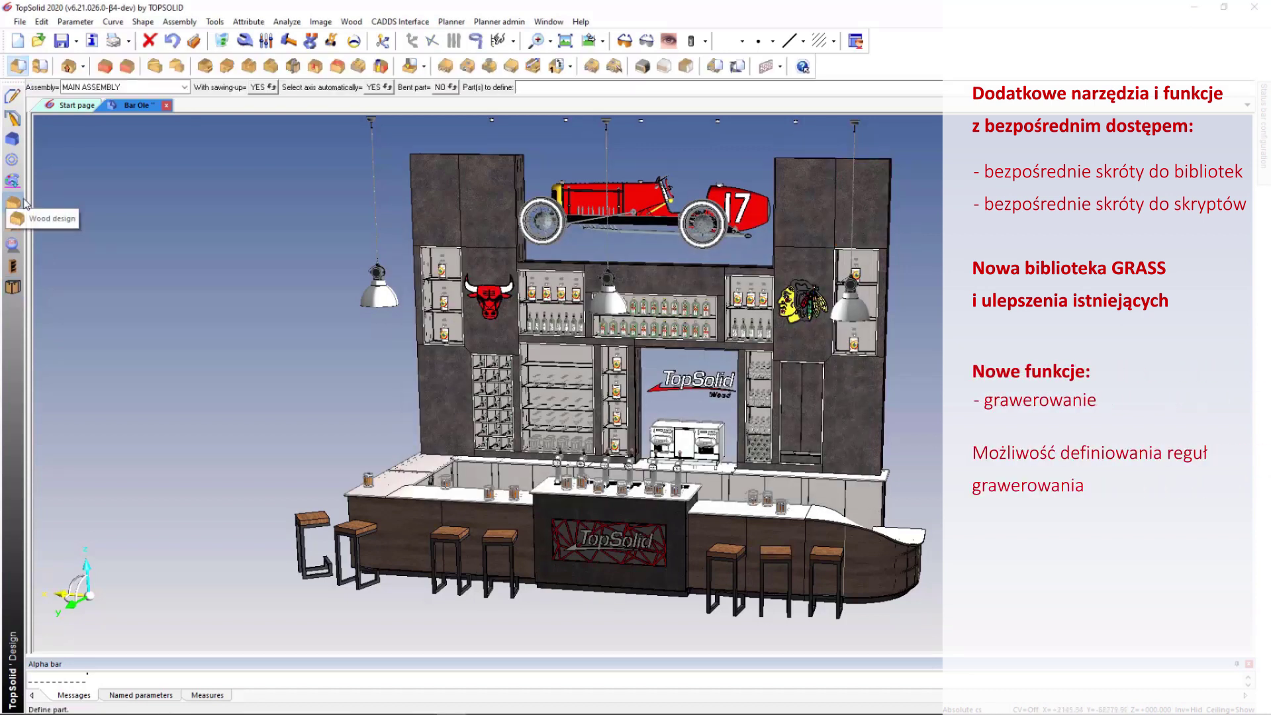
pyautogui.click(424, 68)
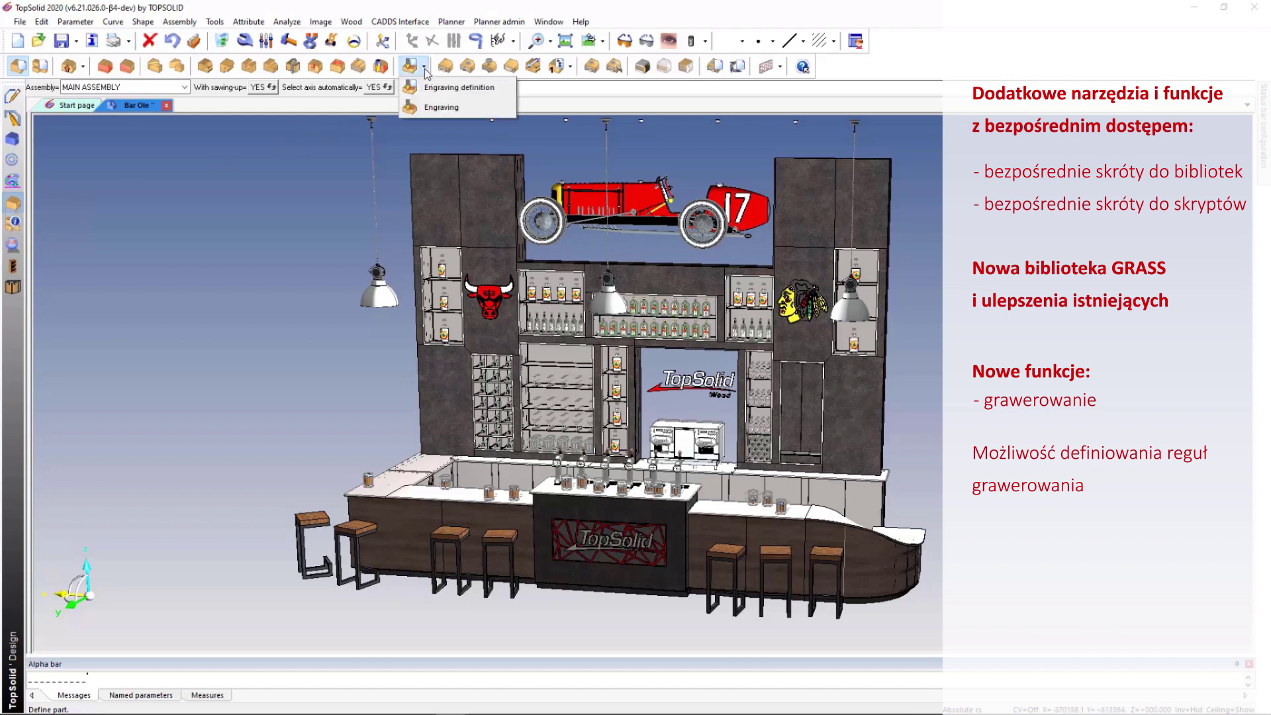
pyautogui.click(781, 68)
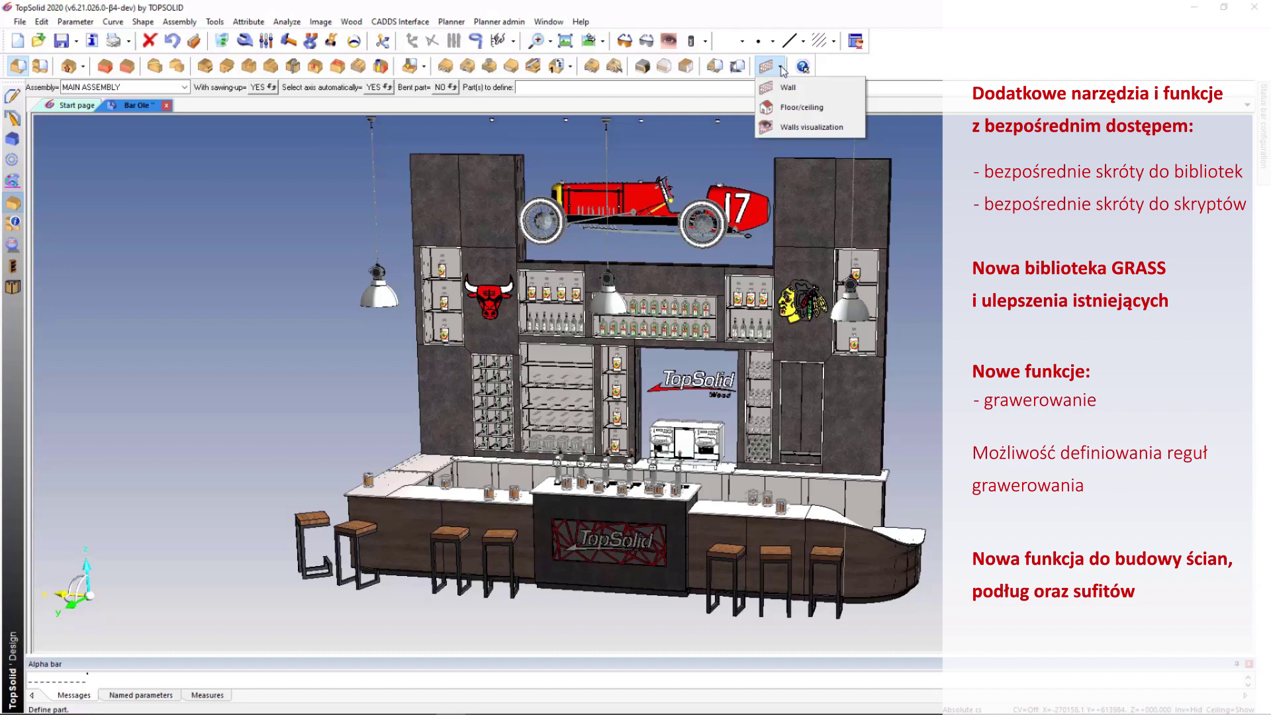
pyautogui.click(783, 70)
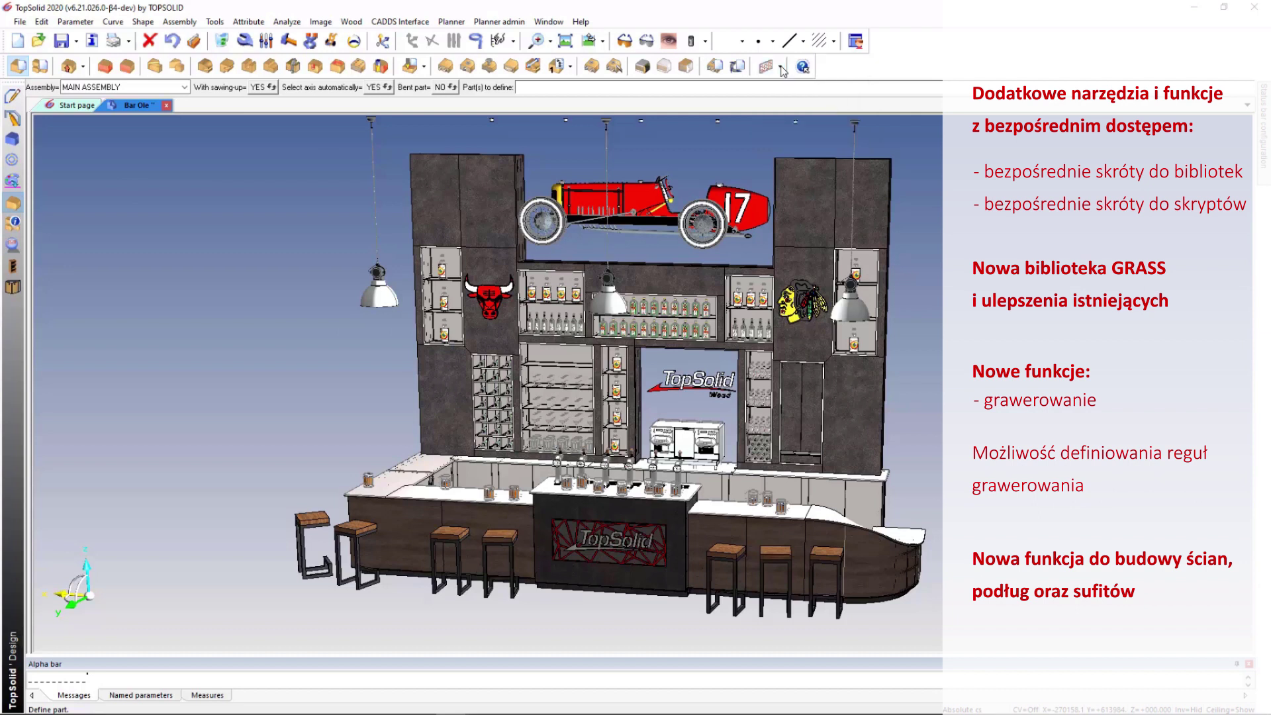
pyautogui.click(30, 272)
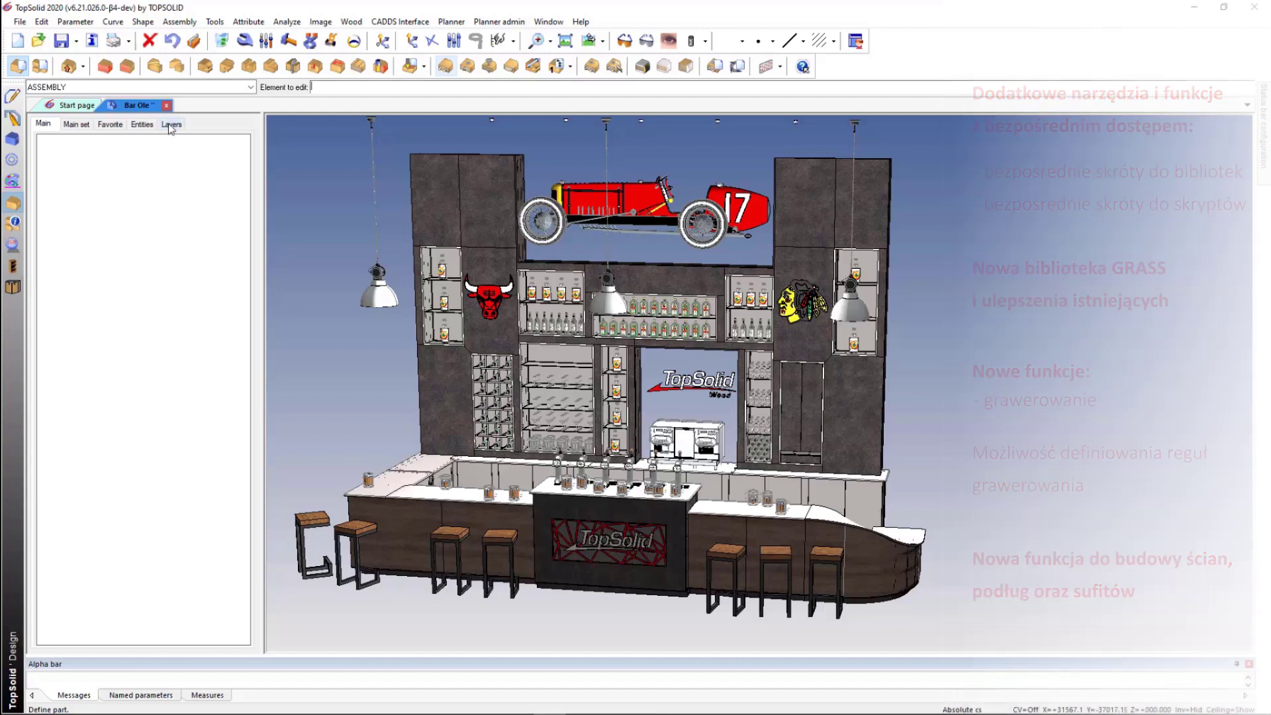
# Detach the Layers tree into its own panel
pyautogui.click(170, 125)
pyautogui.rightClick(172, 151)
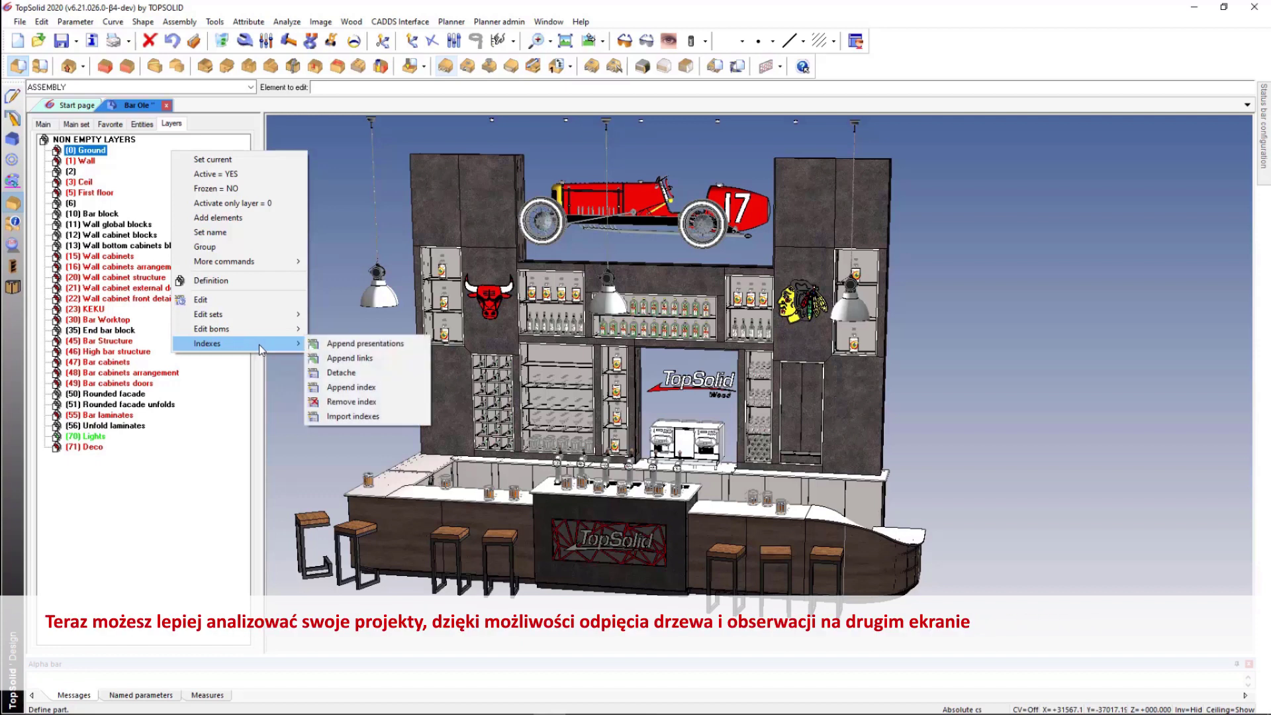
pyautogui.moveTo(235, 343)
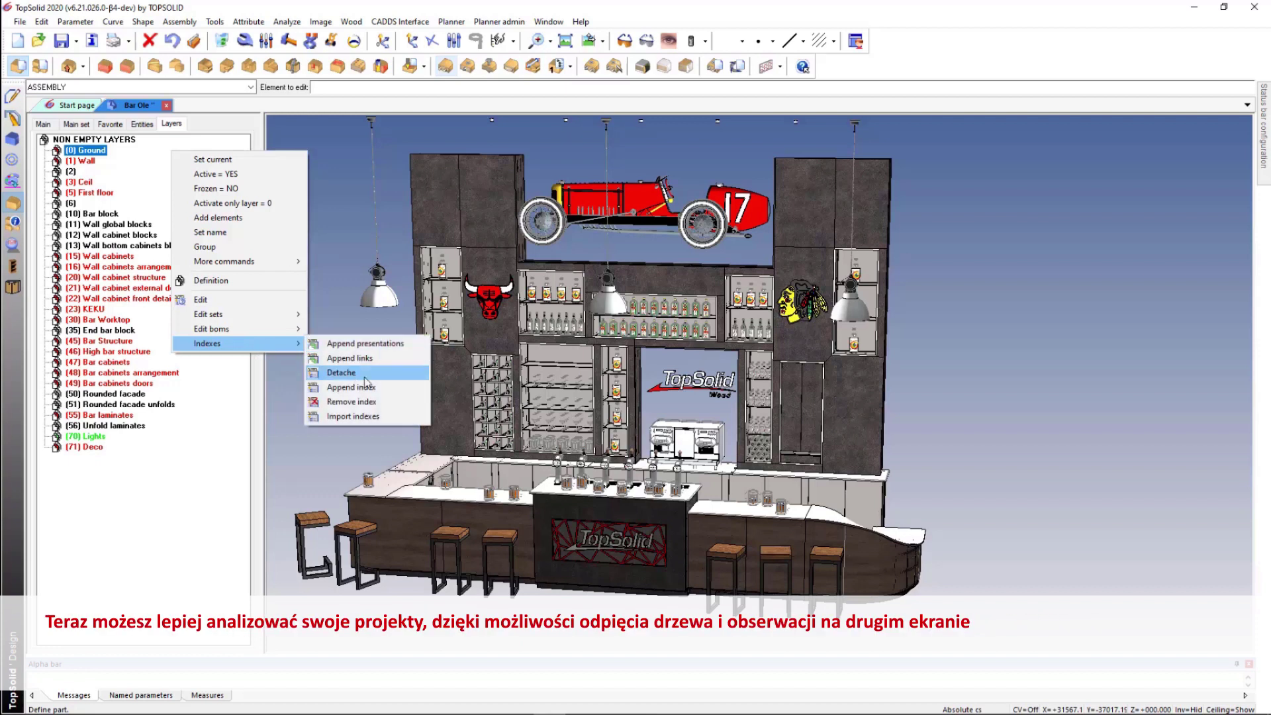
pyautogui.click(365, 382)
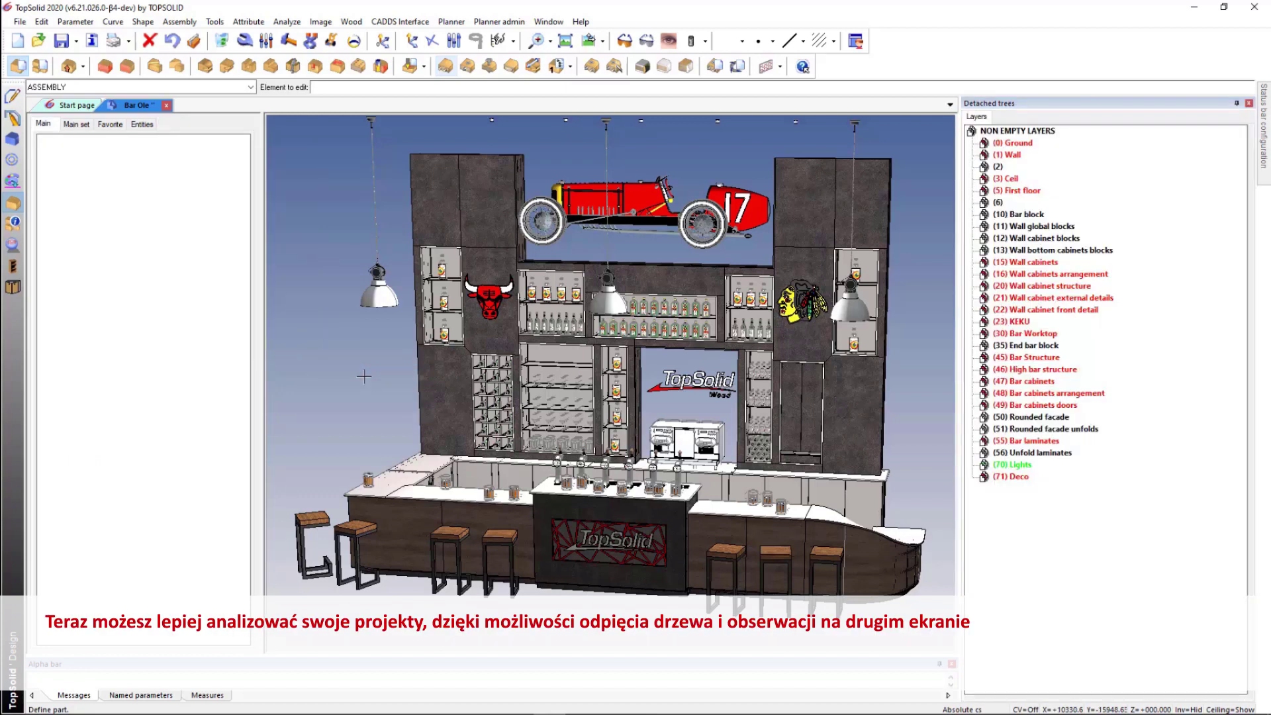
pyautogui.scroll(-3, 364, 375)
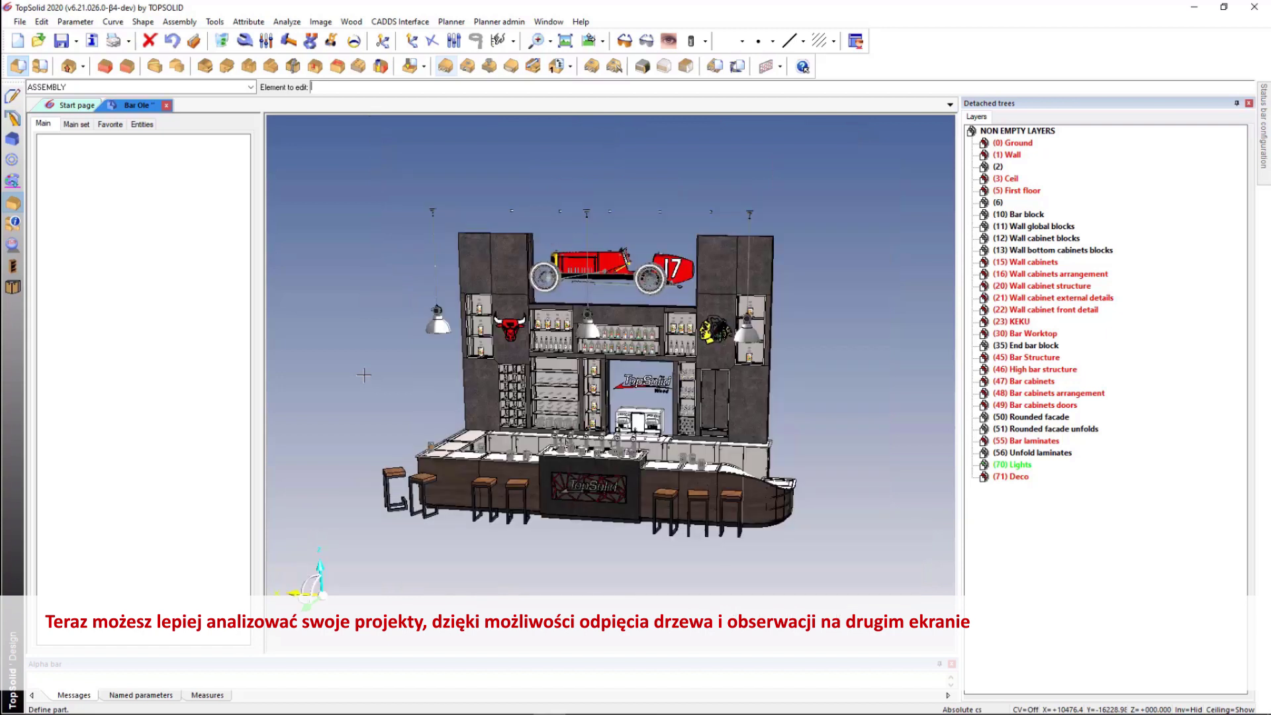
# Detach the Entities tree into the same panel
pyautogui.click(141, 124)
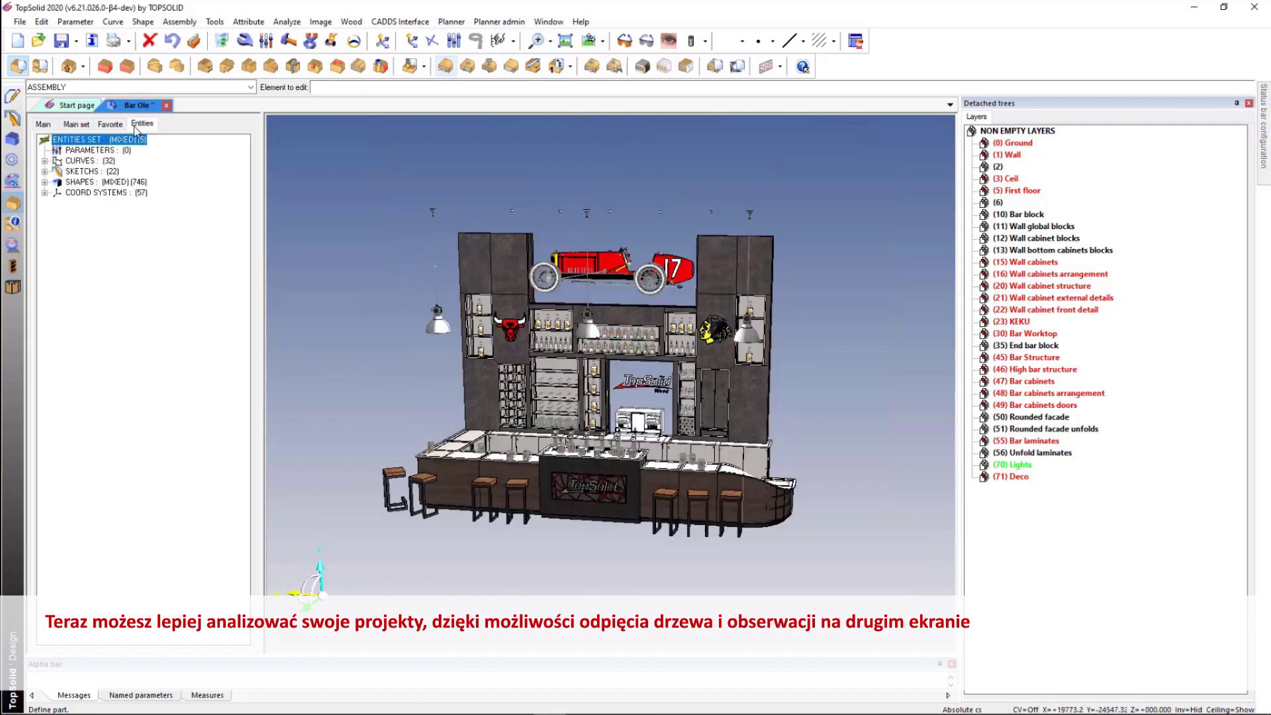
pyautogui.rightClick(164, 225)
pyautogui.moveTo(200, 295)
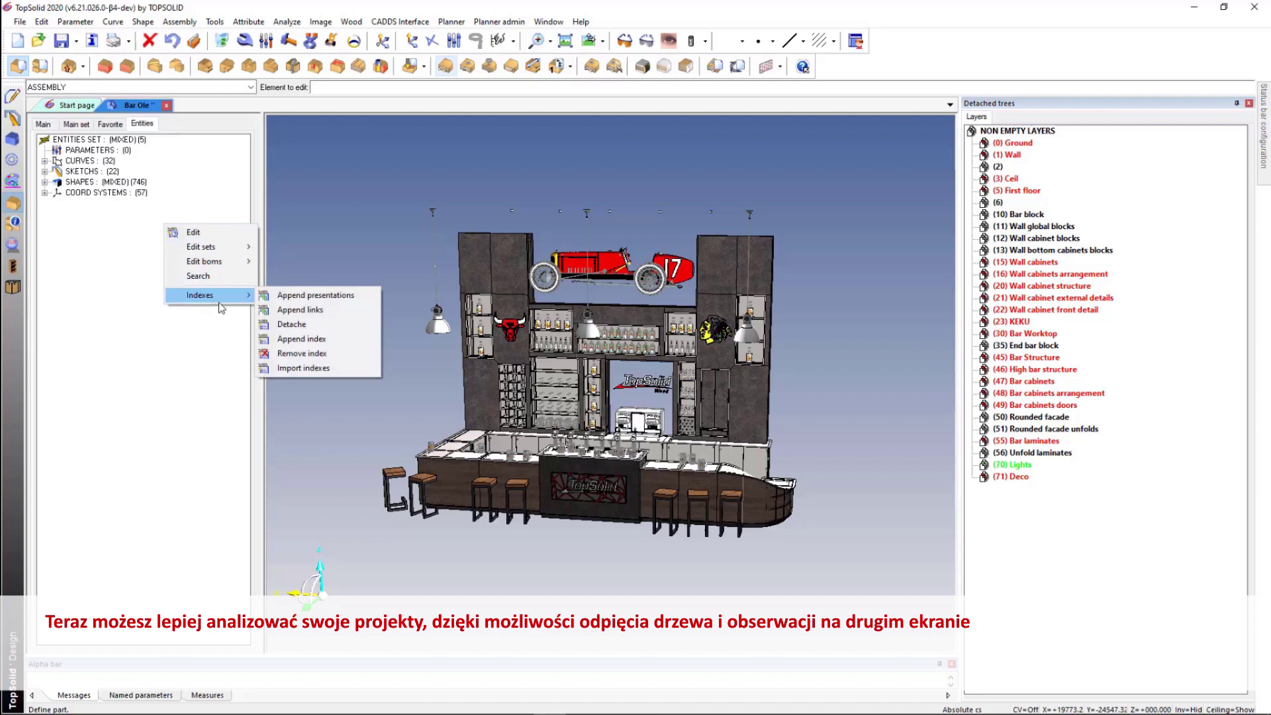
pyautogui.click(281, 324)
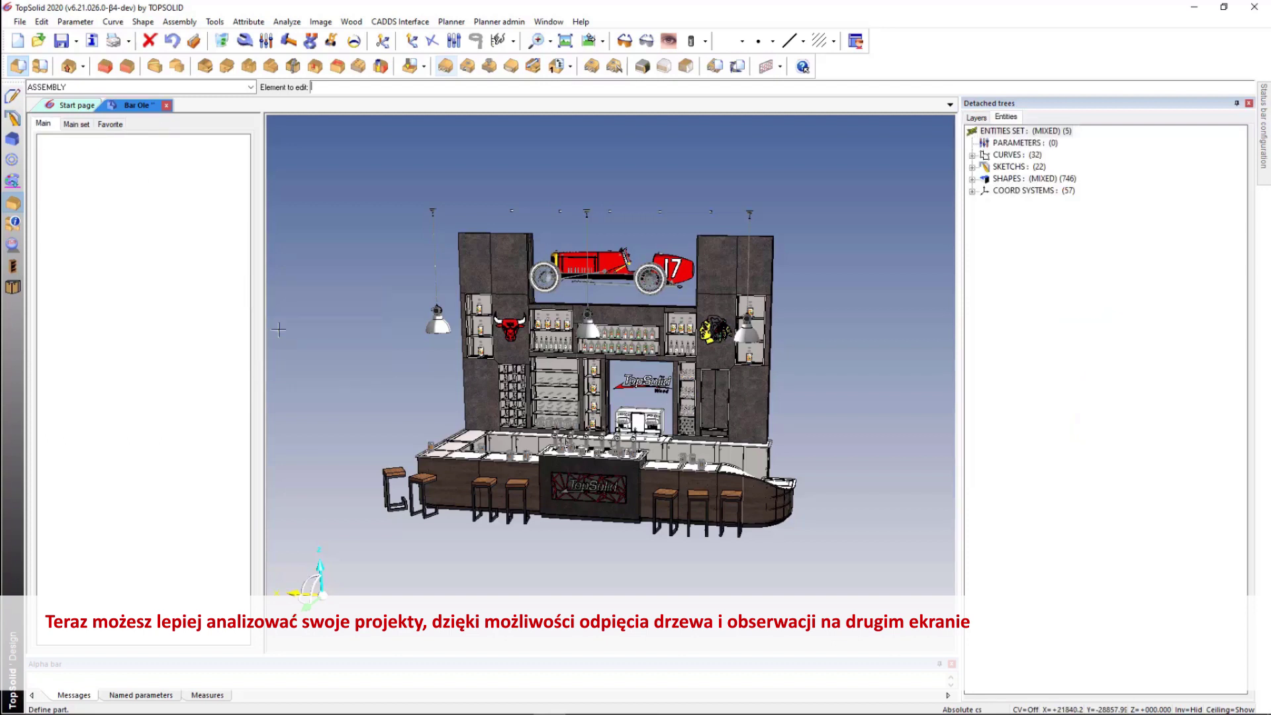
pyautogui.click(75, 125)
# Detach the Main set tree and list the contents of the Bar group
pyautogui.rightClick(106, 213)
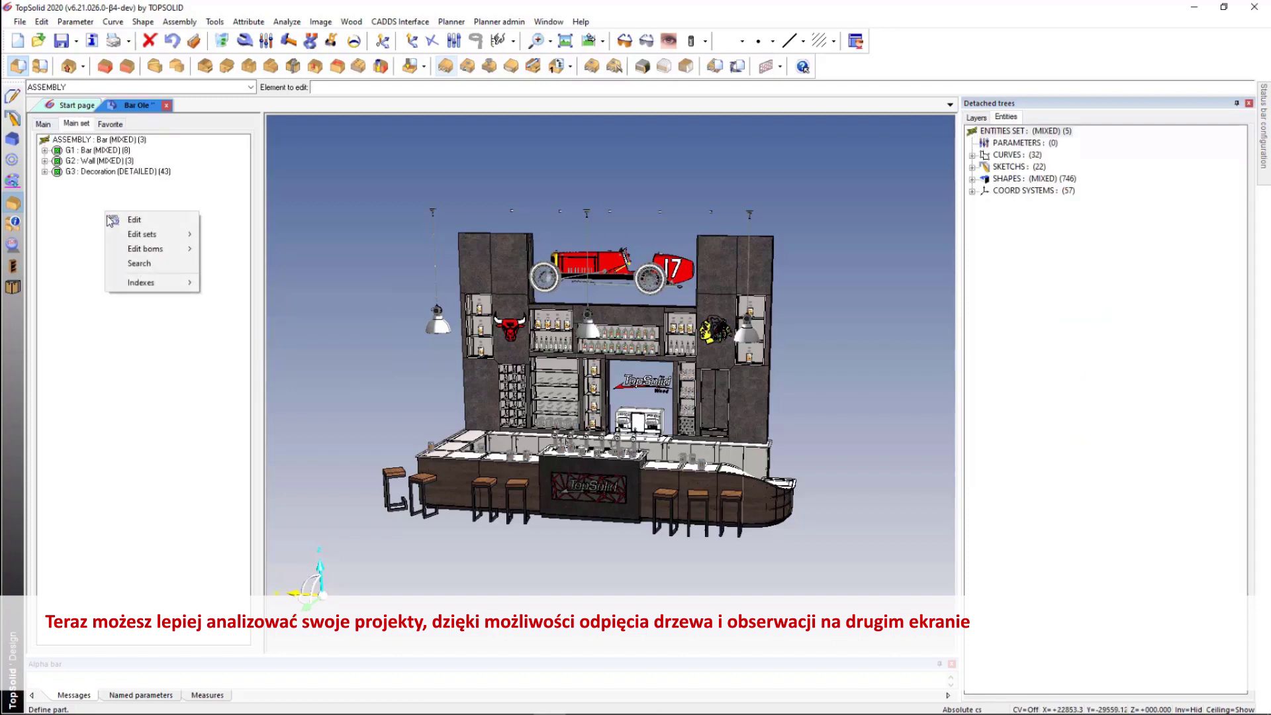
pyautogui.moveTo(140, 282)
pyautogui.click(229, 312)
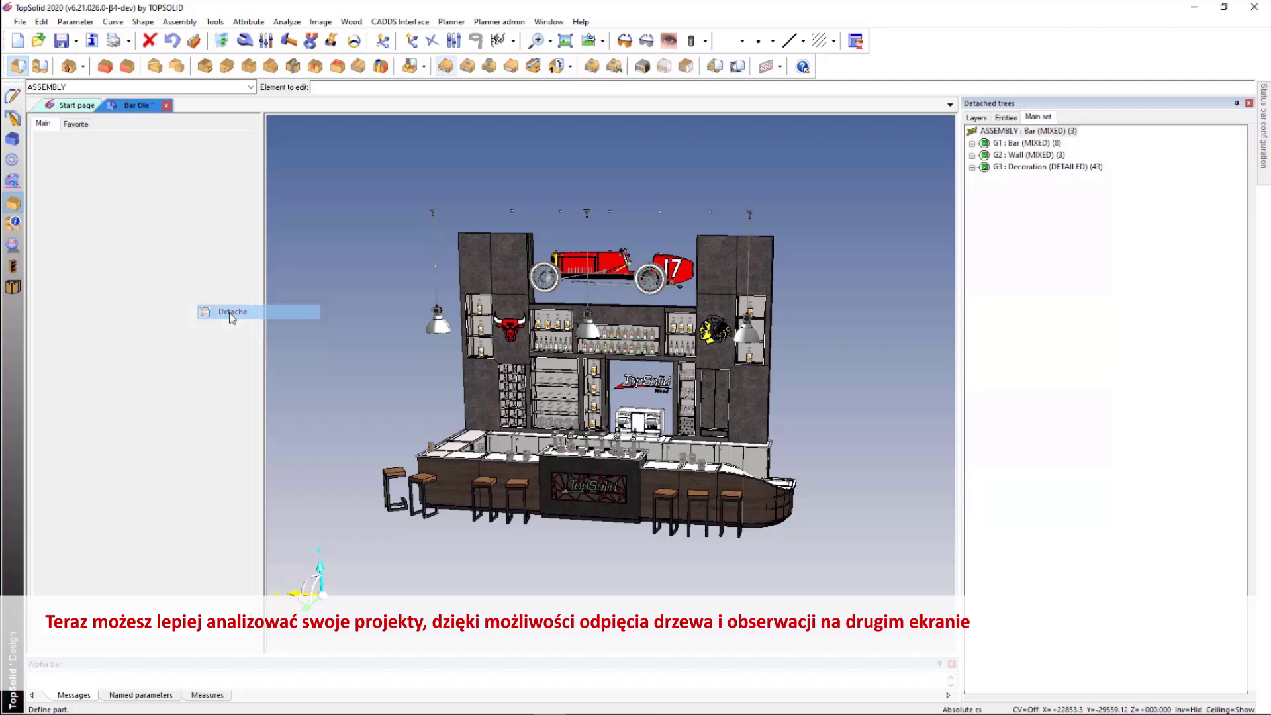
pyautogui.rightClick(210, 307)
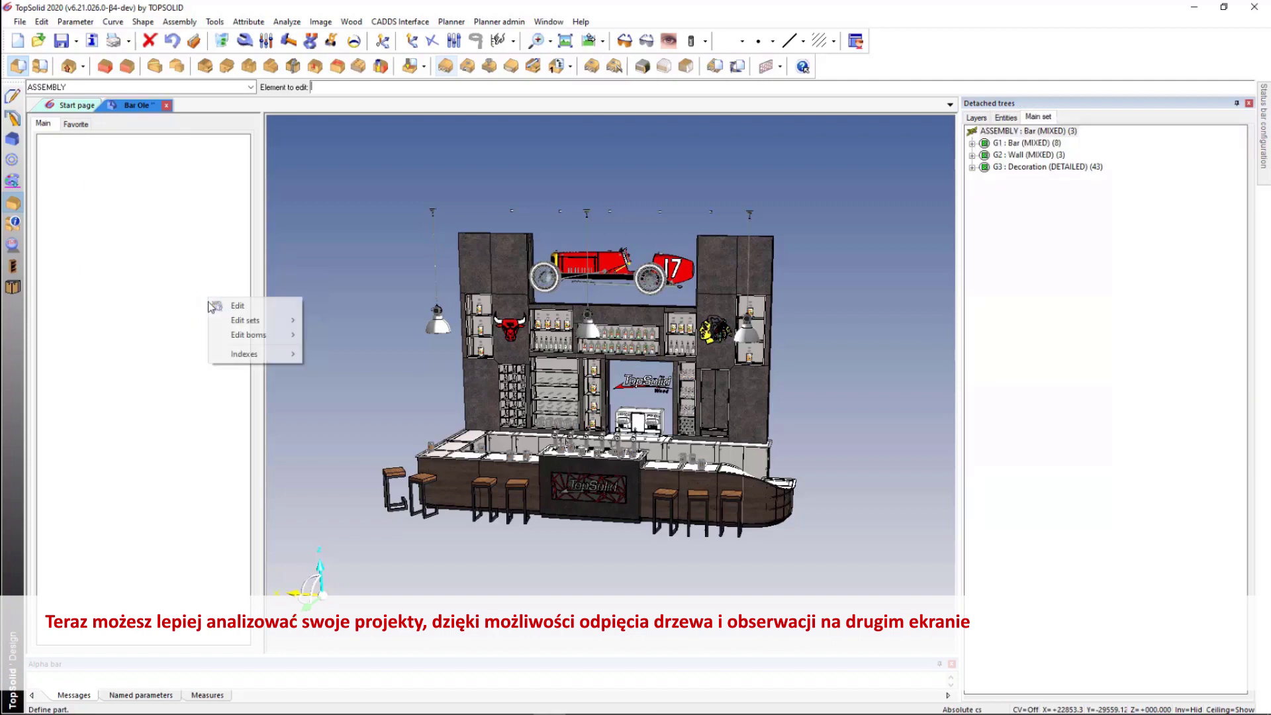
pyautogui.click(229, 306)
pyautogui.click(139, 87)
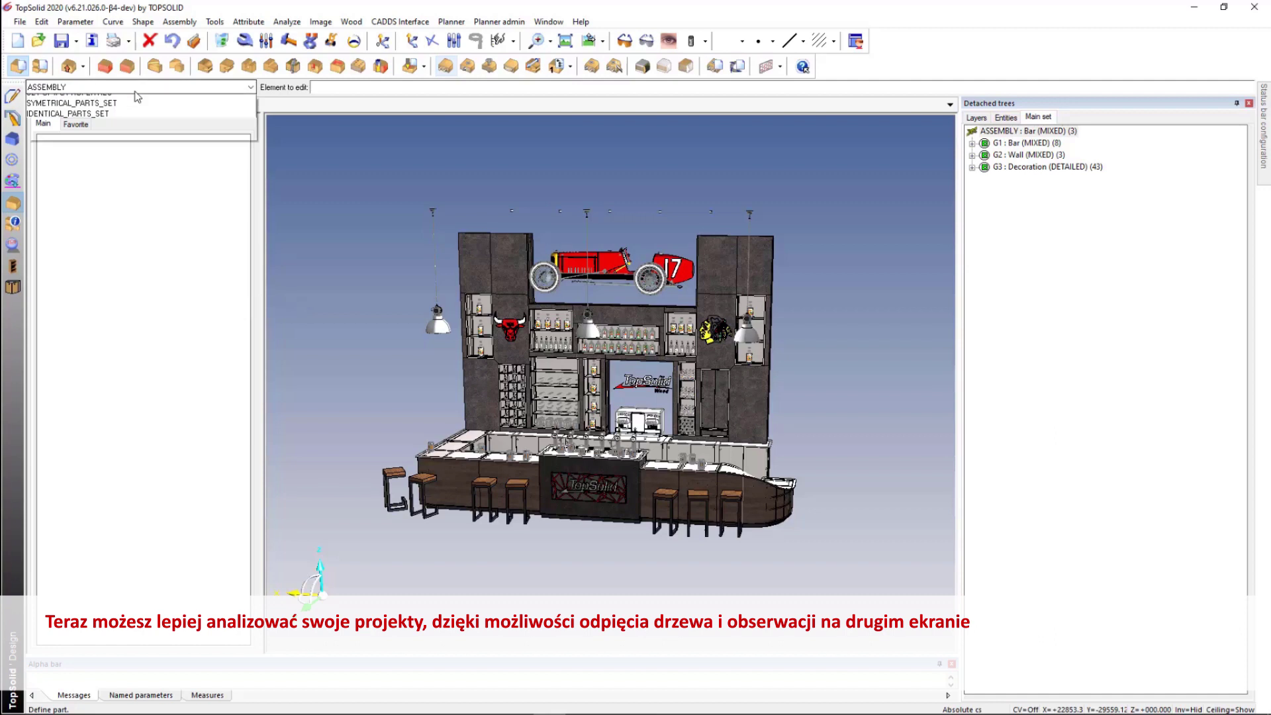
pyautogui.click(89, 228)
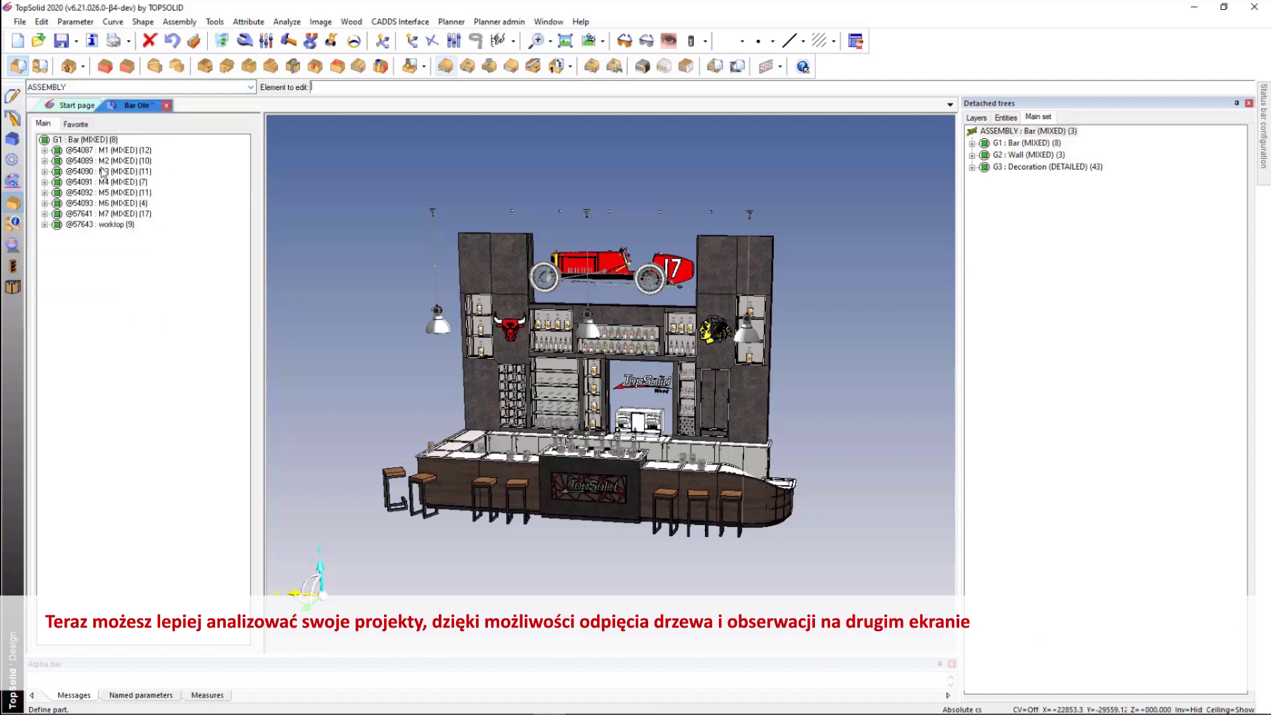
# Add an empty Lights index to the detached trees
pyautogui.click(972, 154)
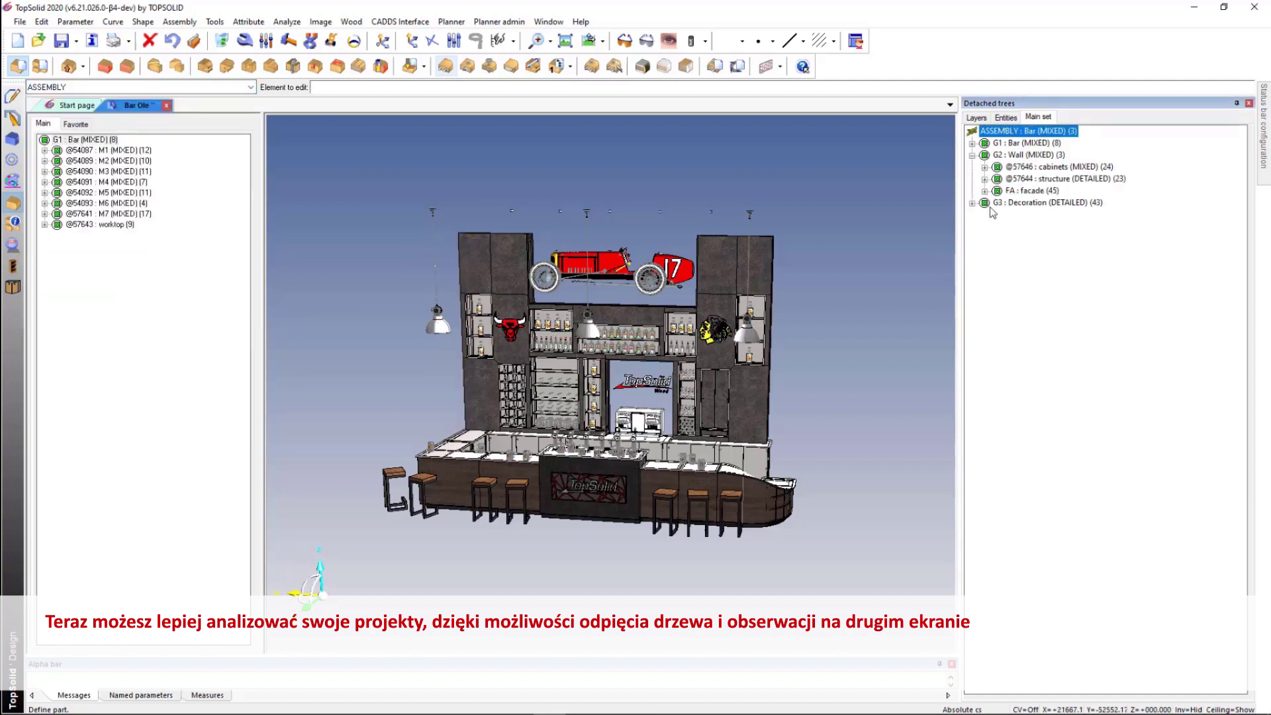
pyautogui.rightClick(1011, 290)
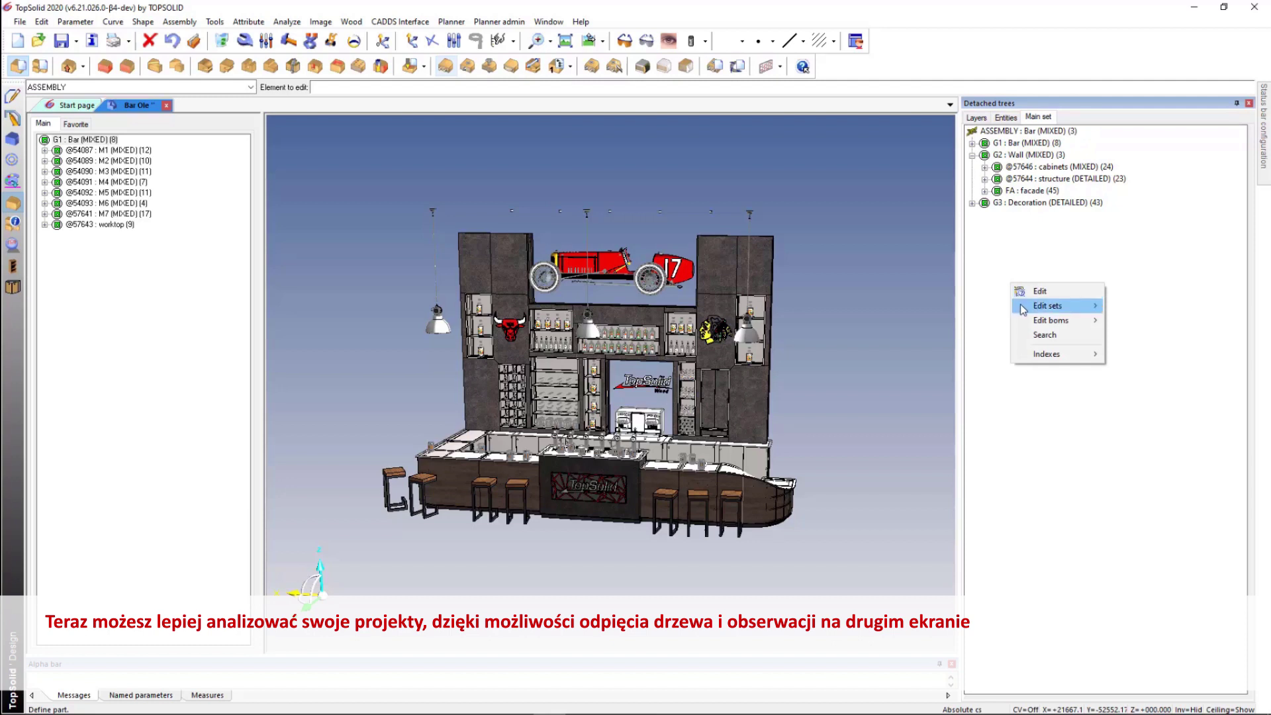
pyautogui.moveTo(1047, 355)
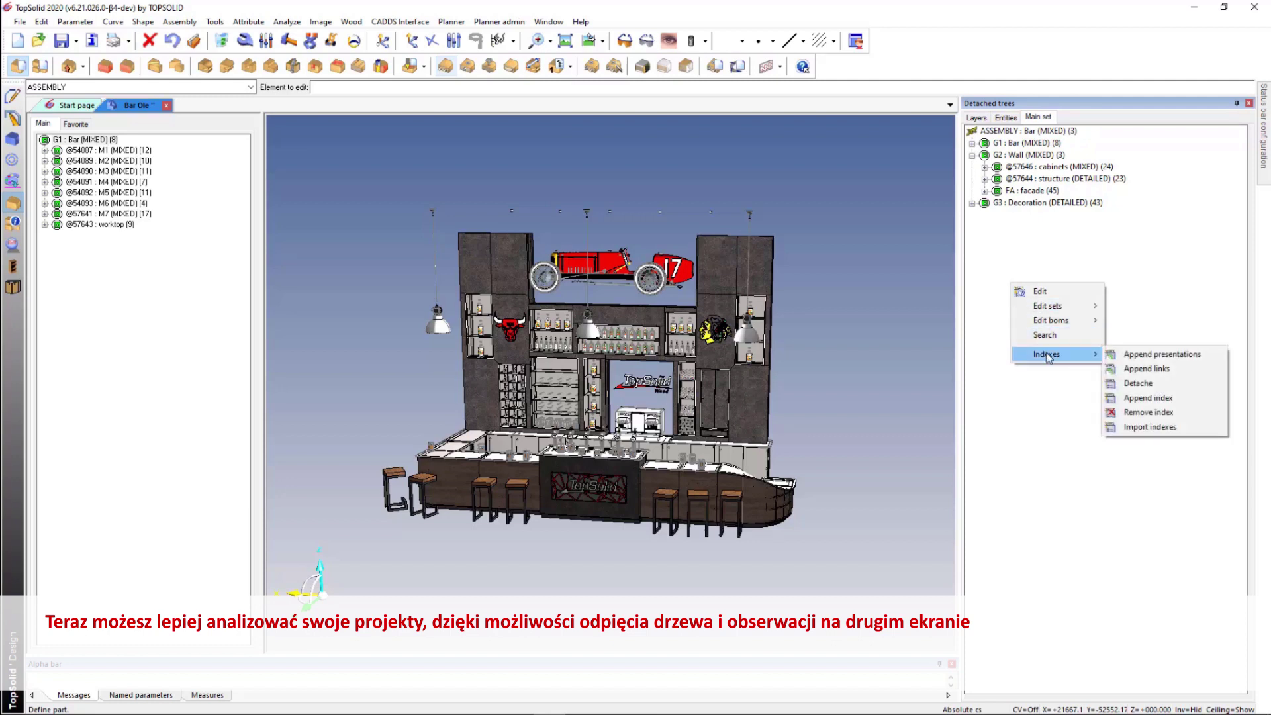
pyautogui.click(1128, 397)
pyautogui.write('Light')
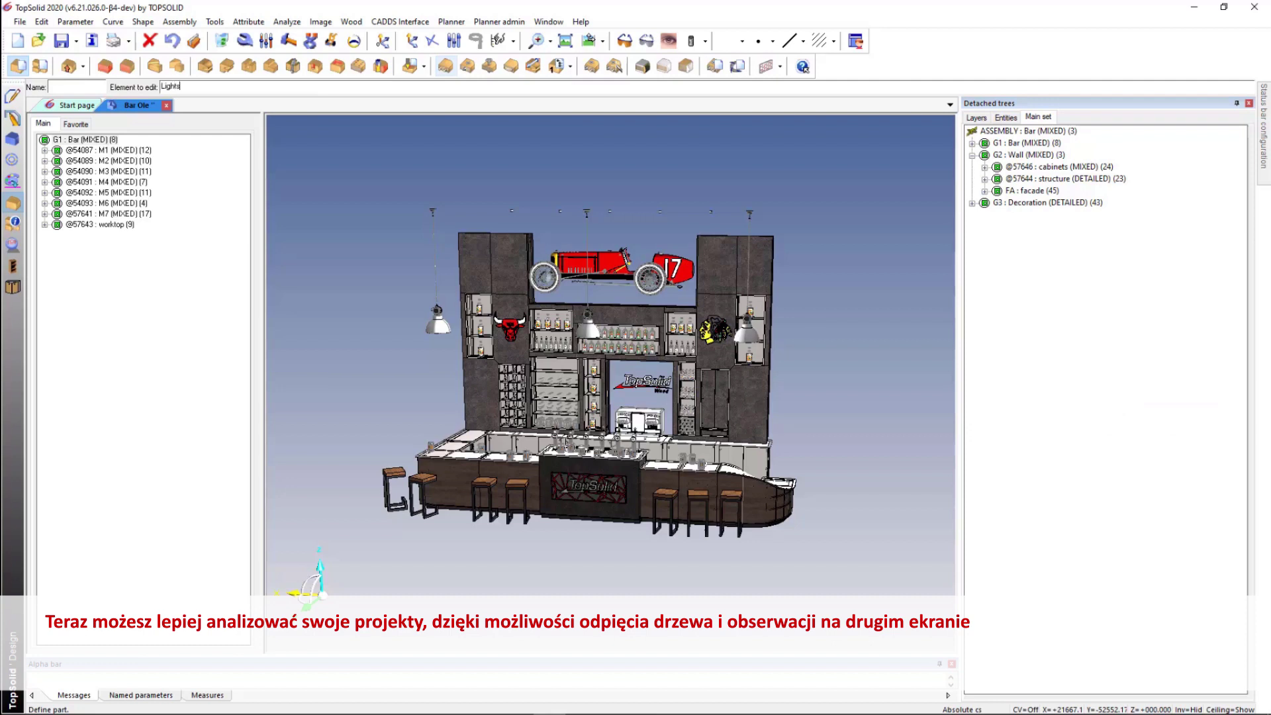
pyautogui.press('Return')
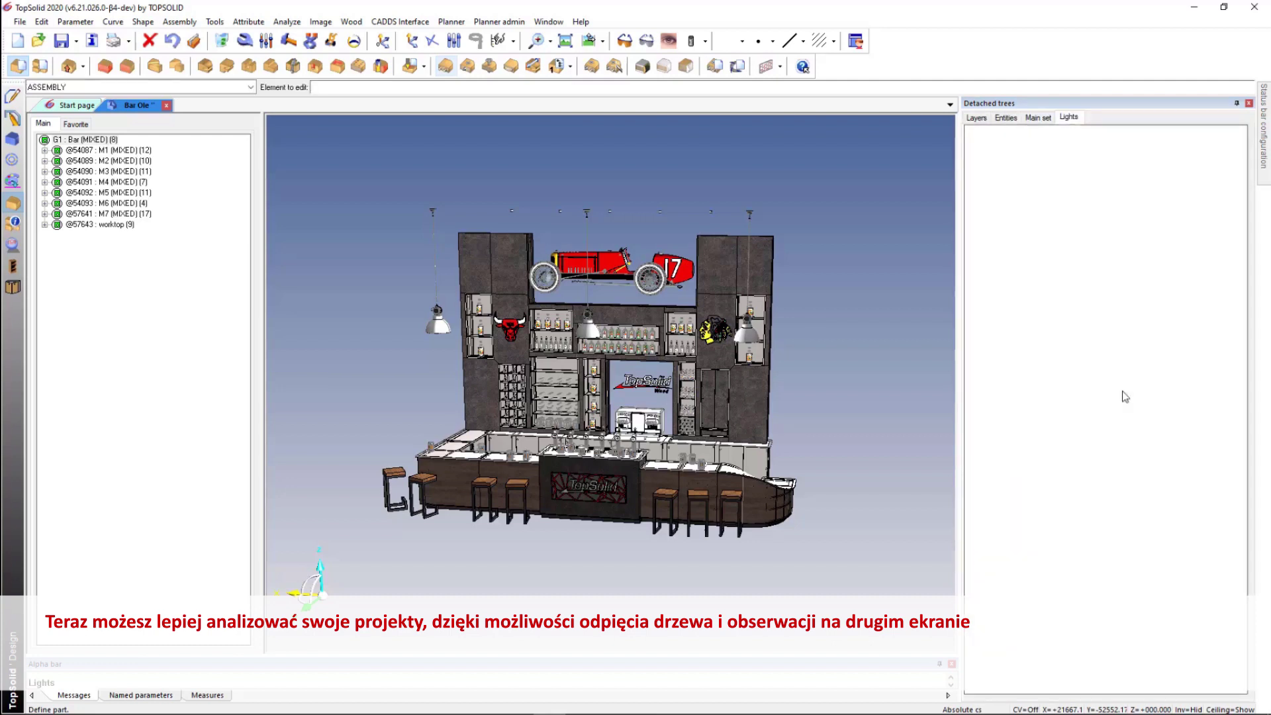
pyautogui.rightClick(1125, 396)
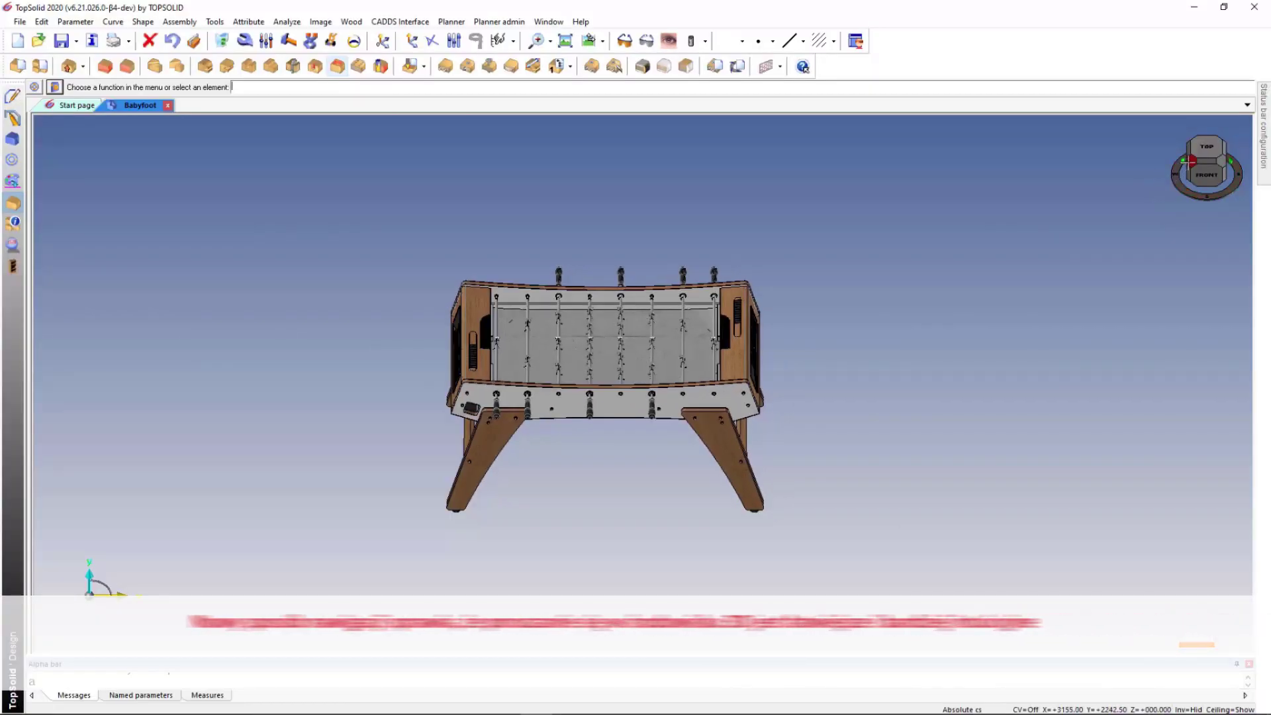
# Orbit the foosball table and view it from its front-right and left-front corners
pyautogui.moveTo(1190, 160)
pyautogui.mouseDown()
pyautogui.moveTo(1139, 151)
pyautogui.moveTo(1182, 190)
pyautogui.mouseUp()
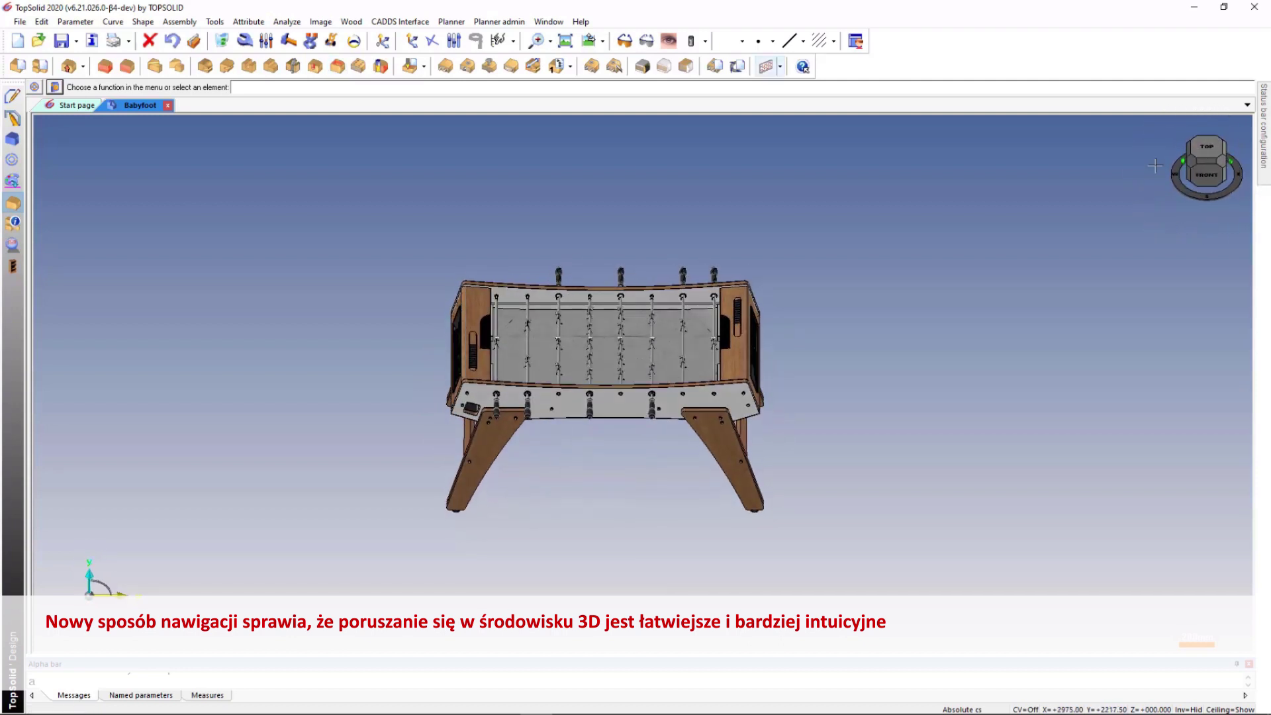
pyautogui.moveTo(1182, 186)
pyautogui.mouseDown()
pyautogui.moveTo(1200, 184)
pyautogui.moveTo(1190, 163)
pyautogui.moveTo(1210, 140)
pyautogui.moveTo(1211, 167)
pyautogui.mouseUp()
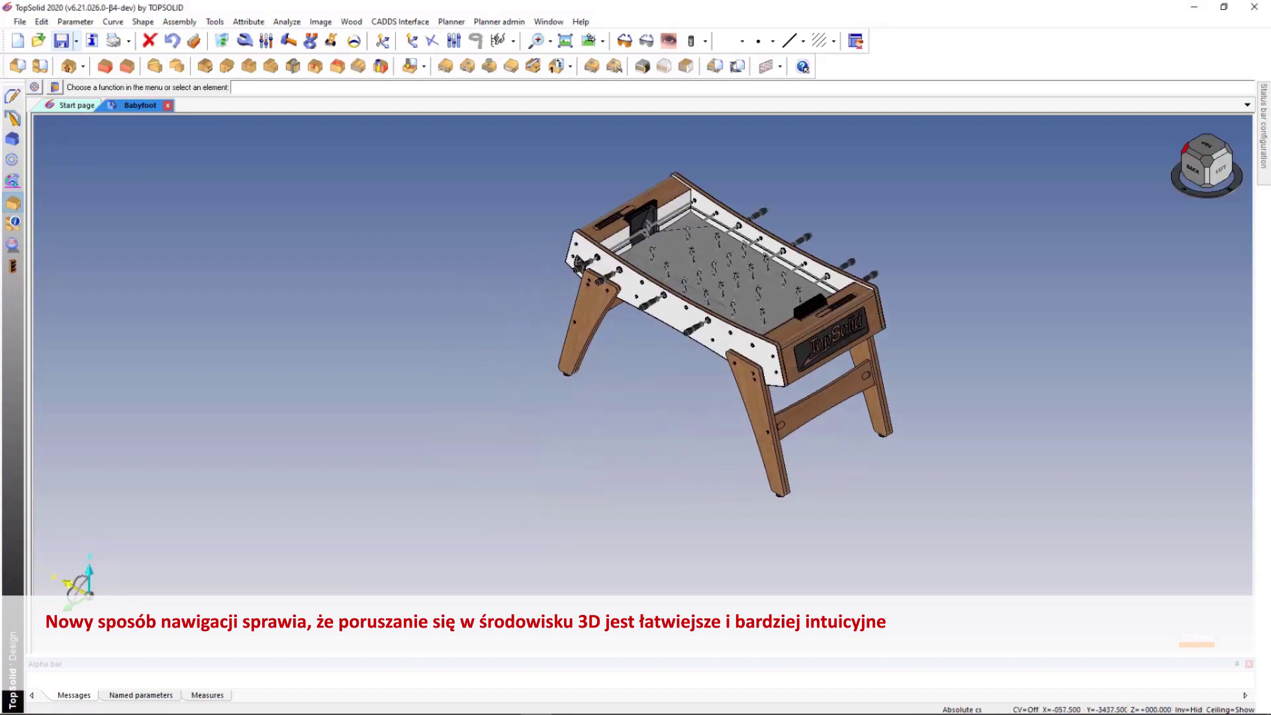
pyautogui.moveTo(1183, 145); pyautogui.dragTo(1206, 161)
pyautogui.click(1182, 144)
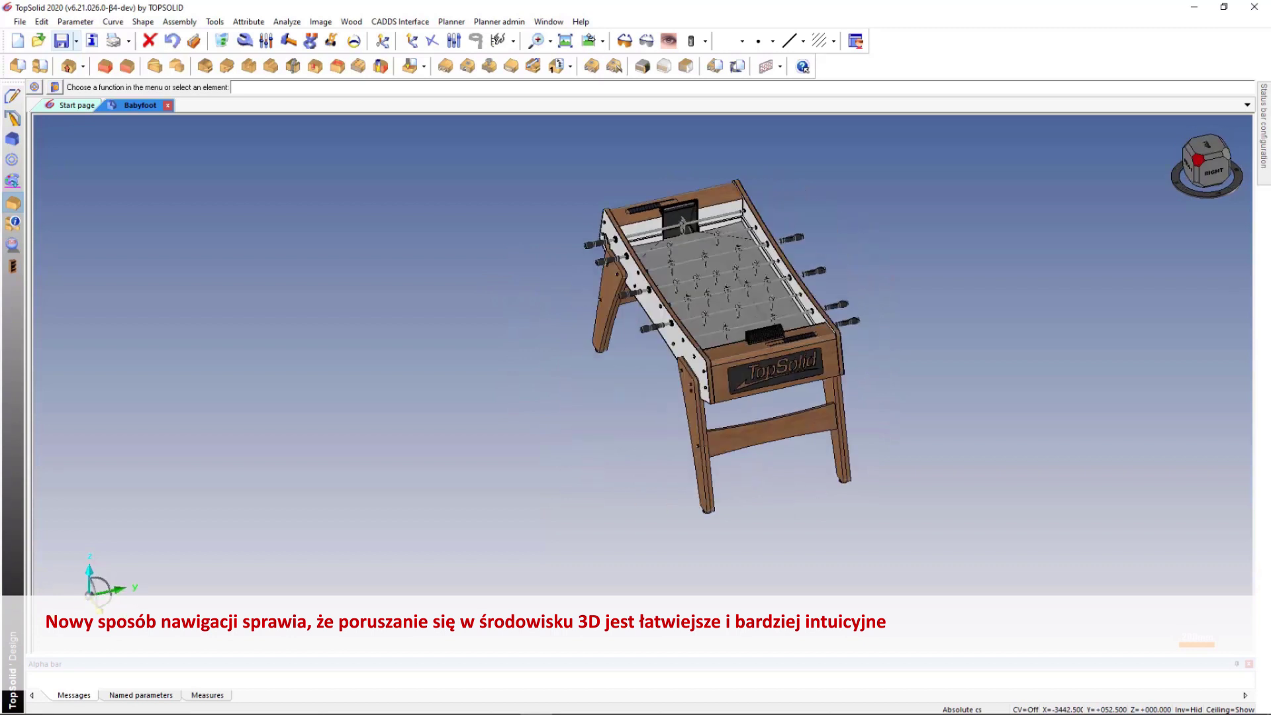
pyautogui.click(1184, 148)
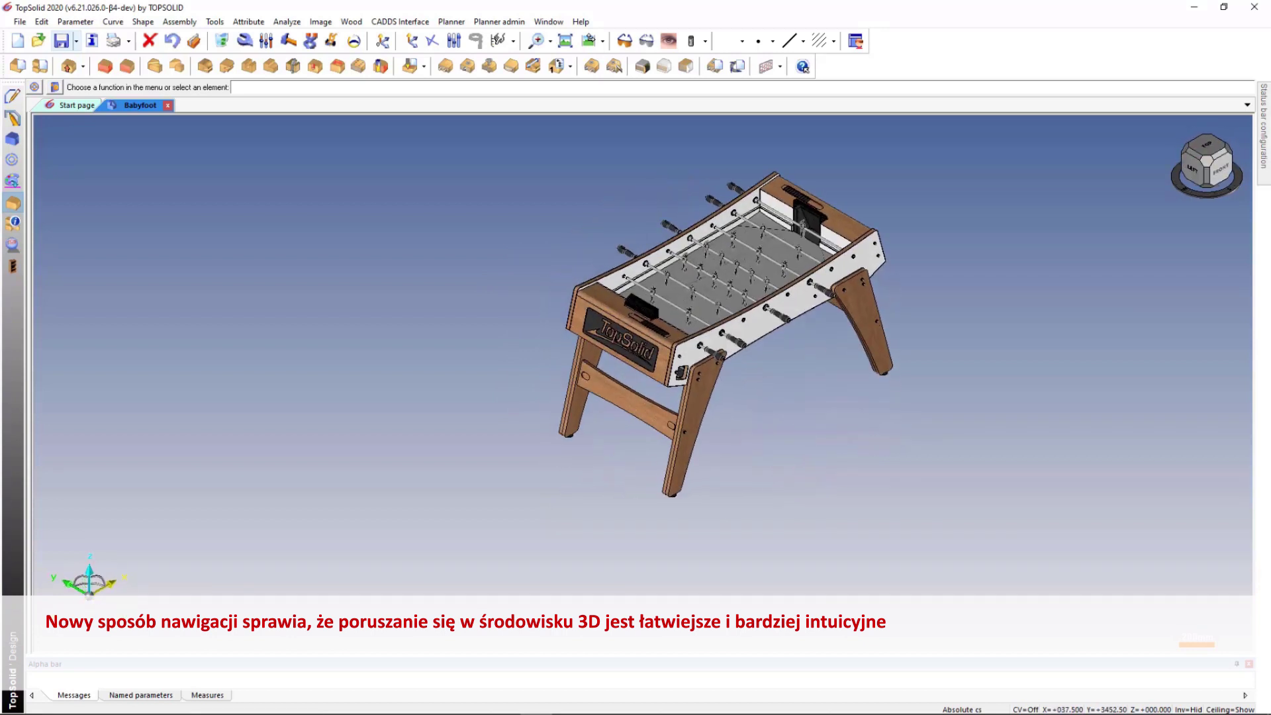
pyautogui.click(1207, 173)
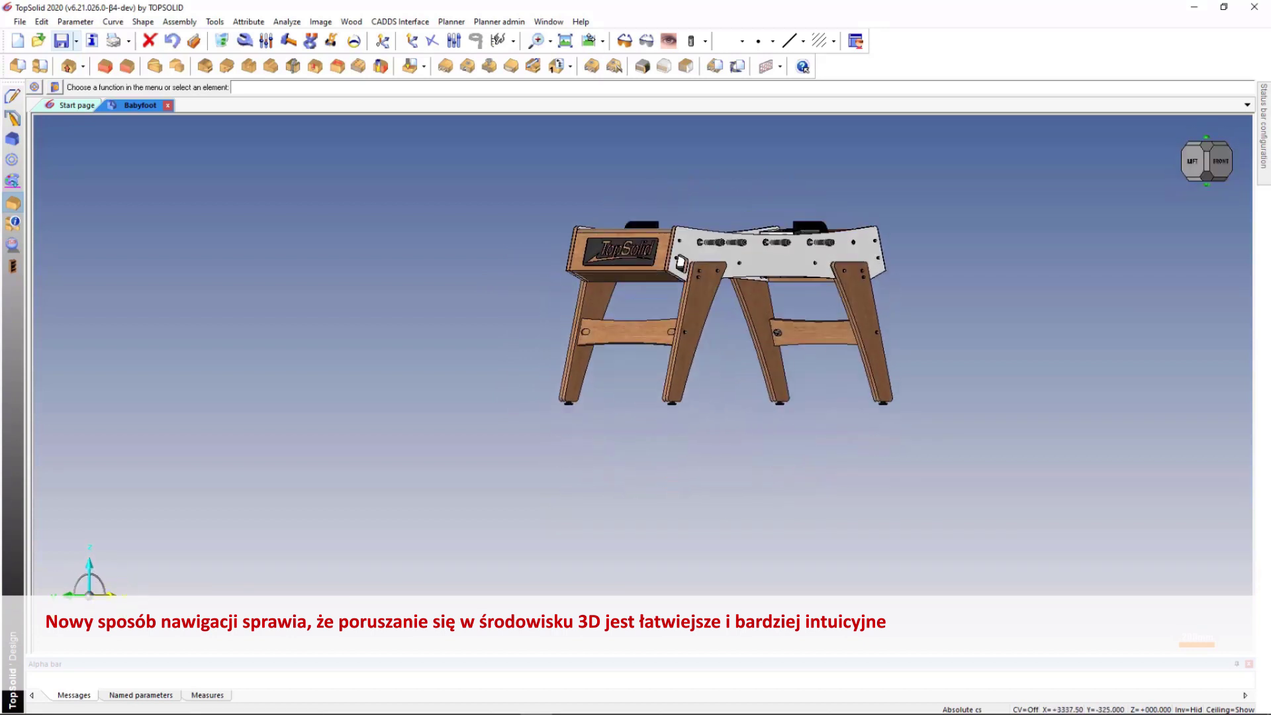
# View the table from underneath, left and top, then fit it and return to isometric
pyautogui.click(1194, 177)
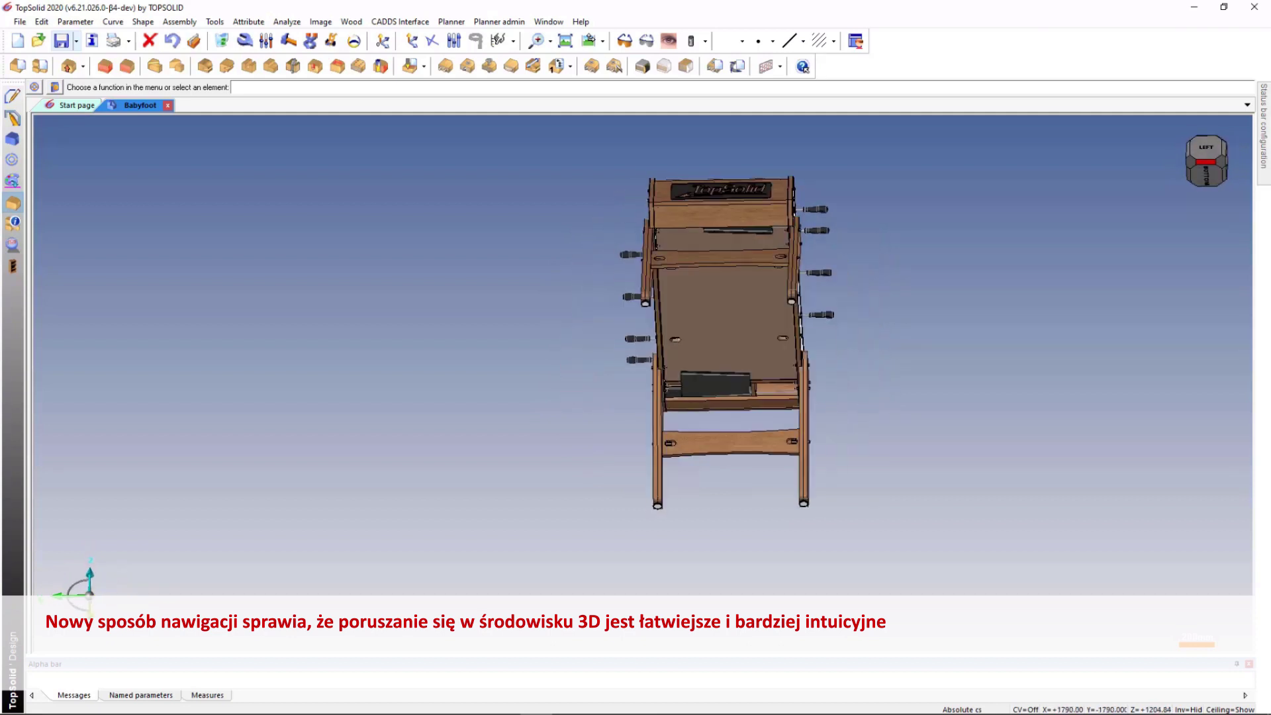
pyautogui.click(1189, 161)
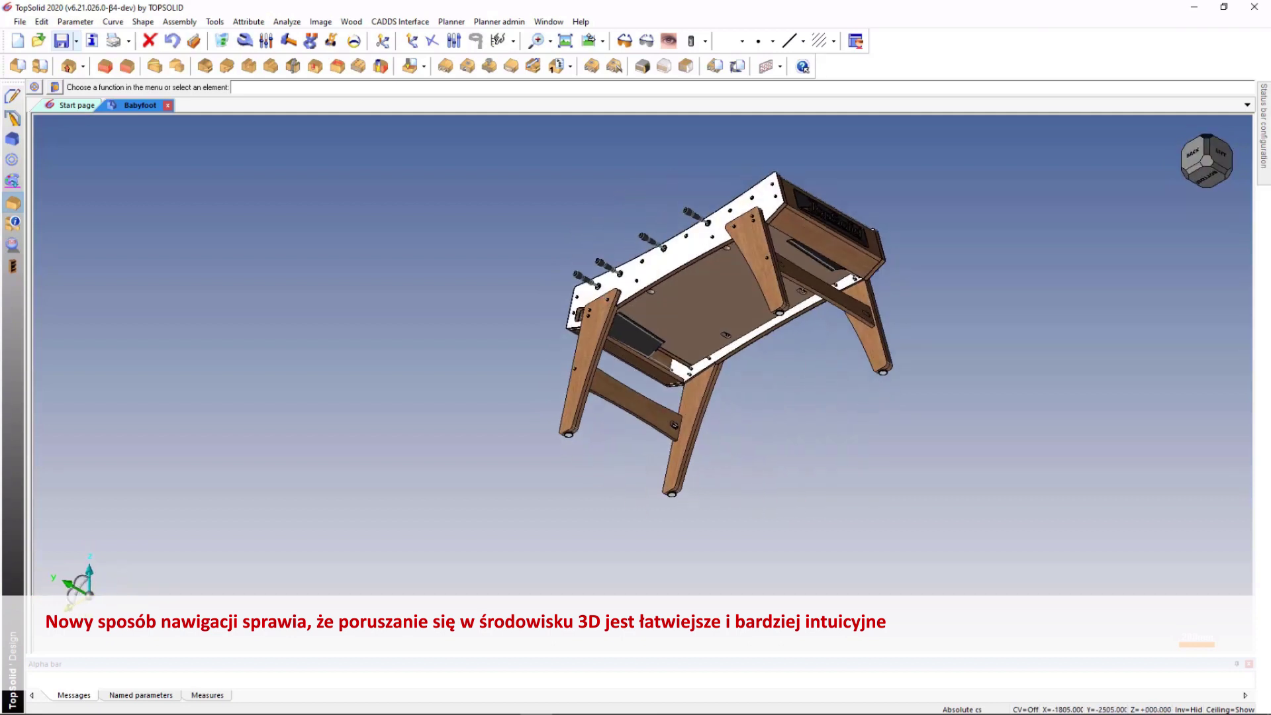
pyautogui.click(1219, 152)
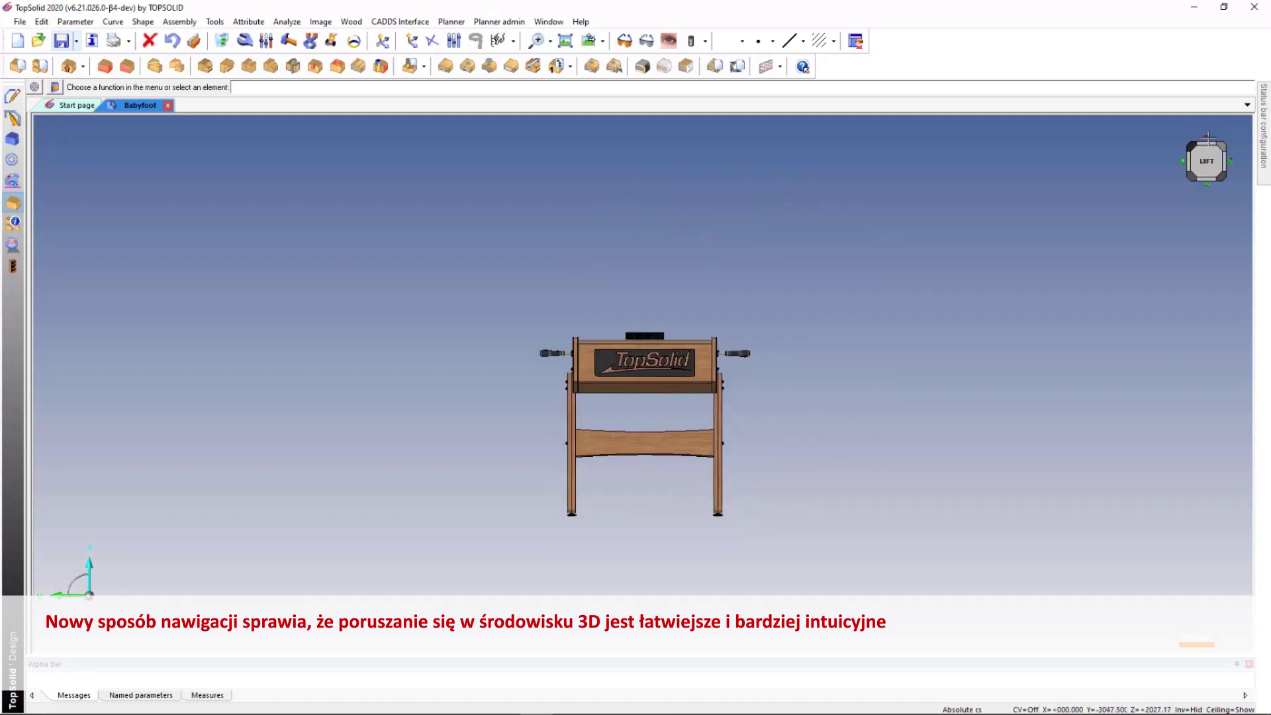
pyautogui.click(1208, 137)
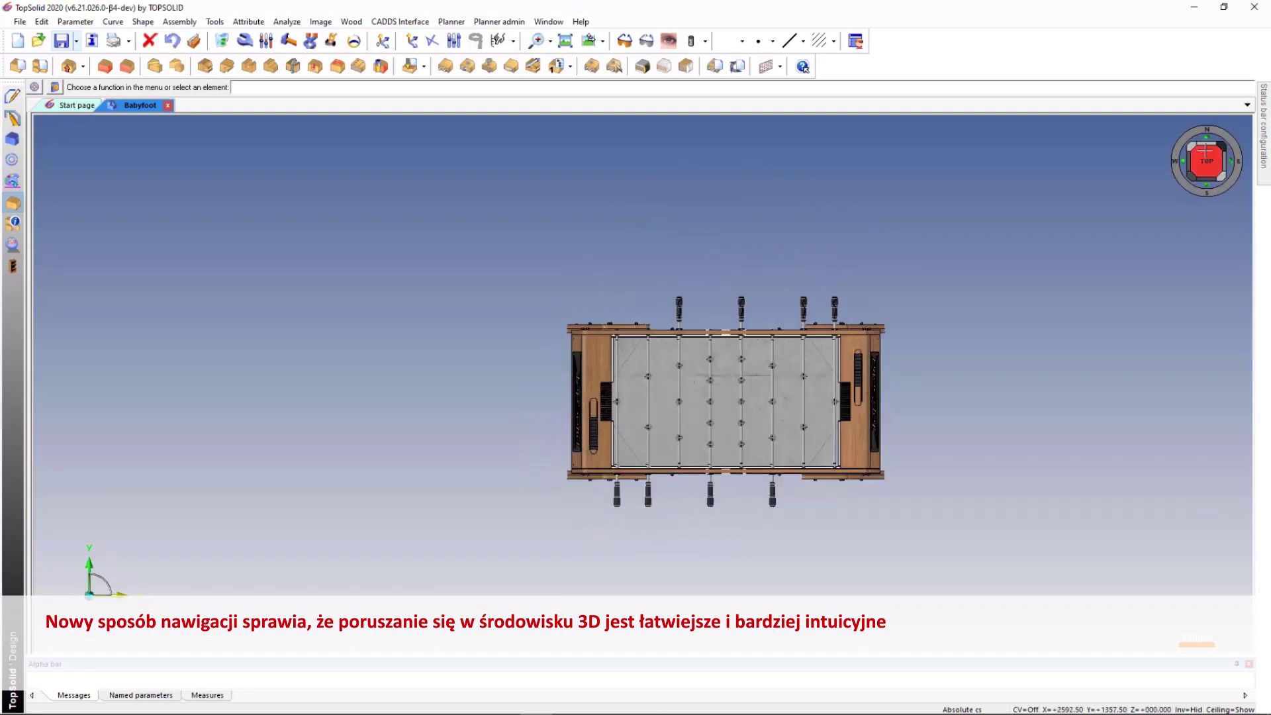
pyautogui.click(1205, 157)
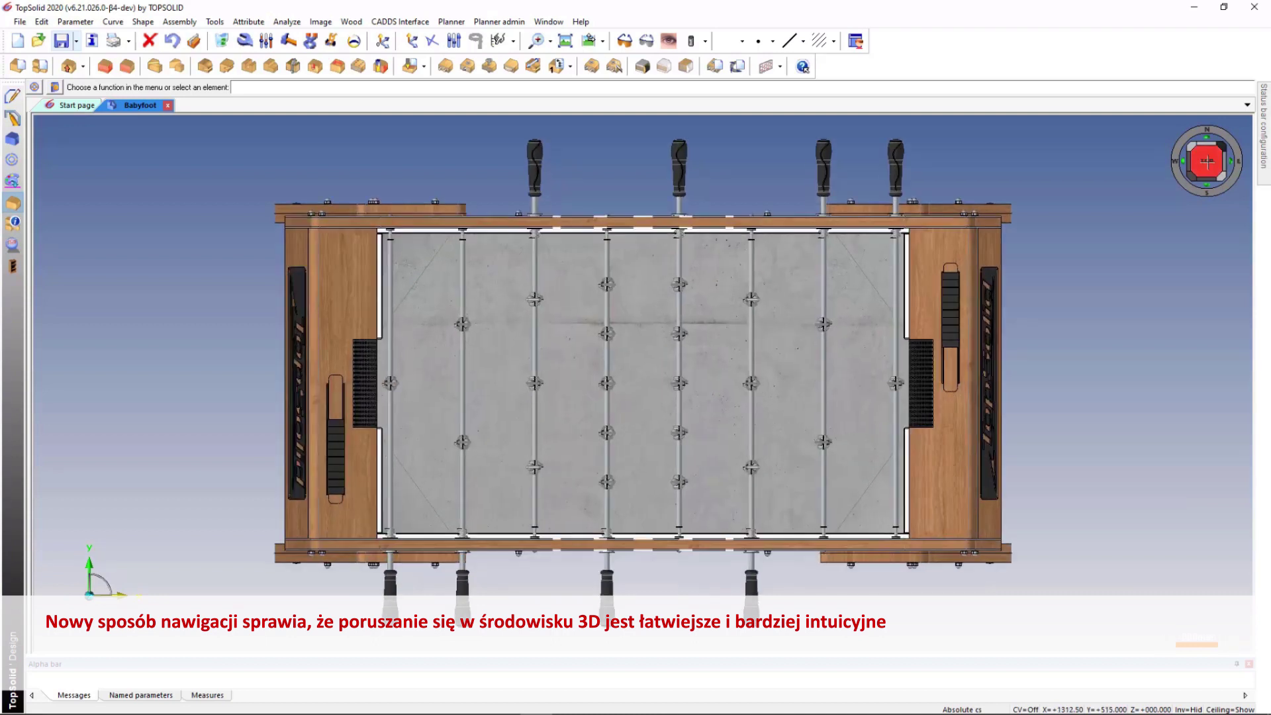
pyautogui.click(1220, 174)
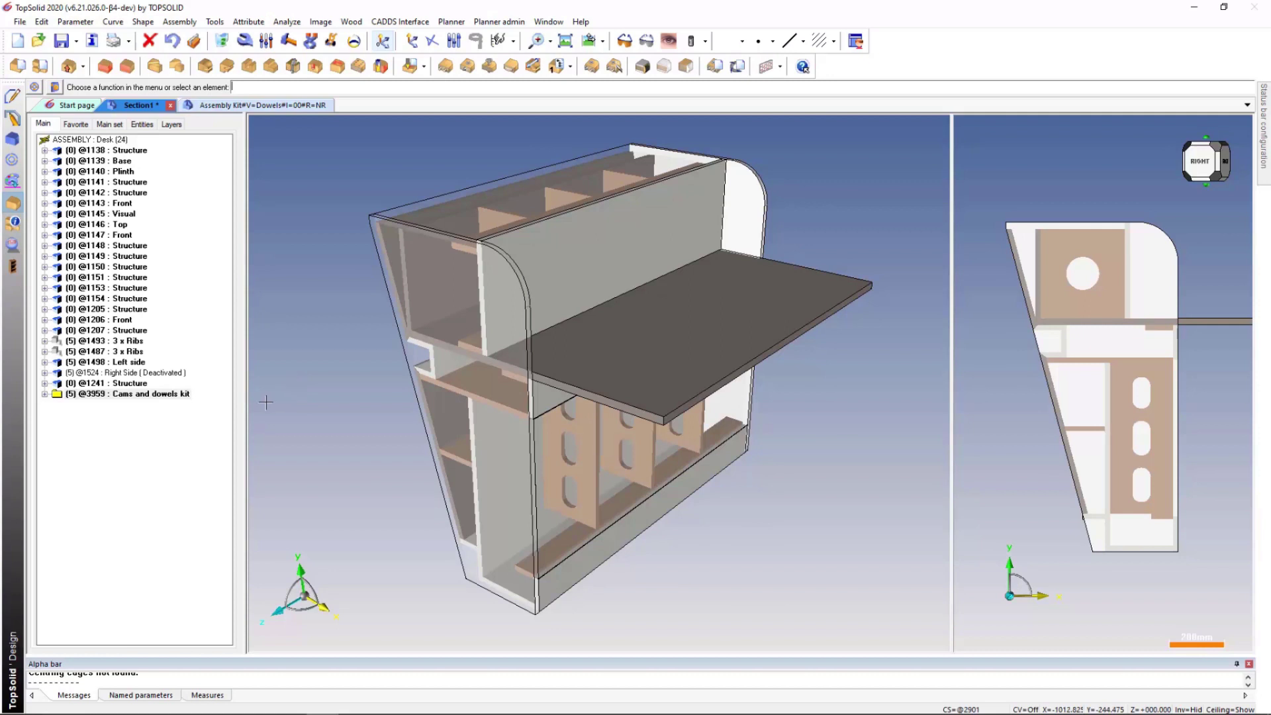
# Place Cams and dowels kits on the lower and upper middle shelf faces
pyautogui.moveTo(189, 396)
pyautogui.mouseDown()
pyautogui.moveTo(287, 442)
pyautogui.moveTo(325, 436)
pyautogui.mouseUp()
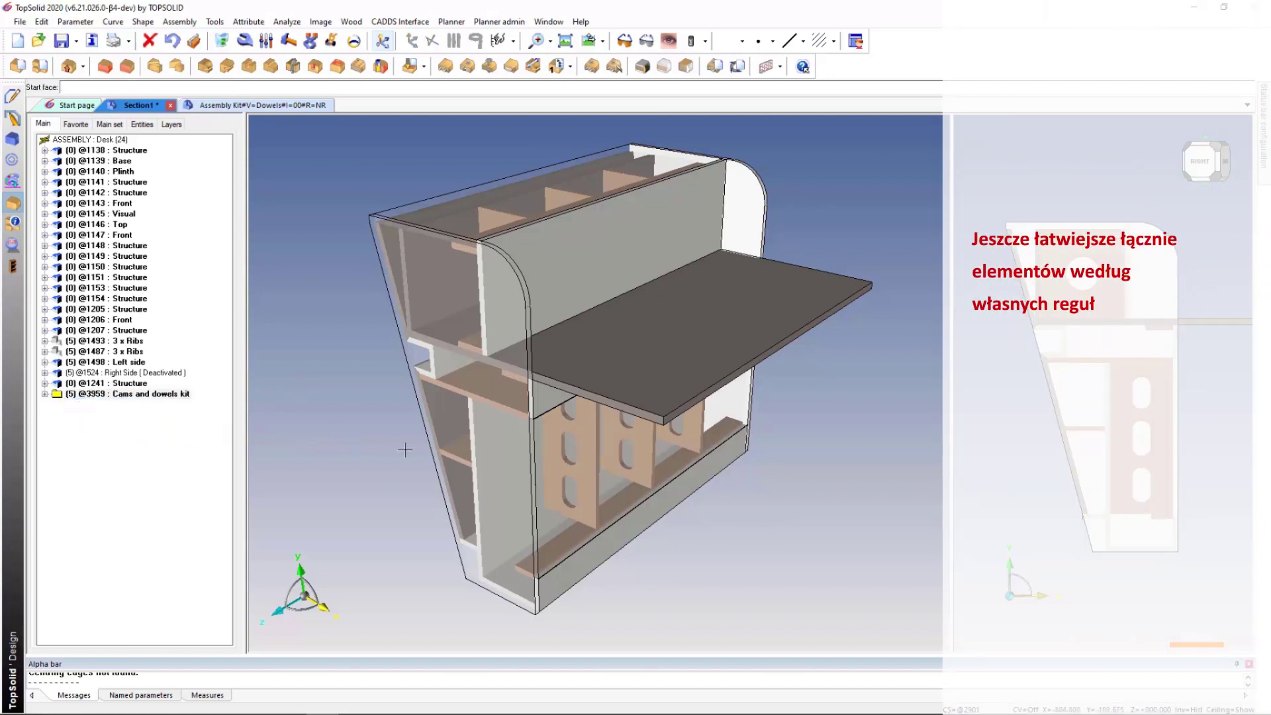
pyautogui.click(543, 484)
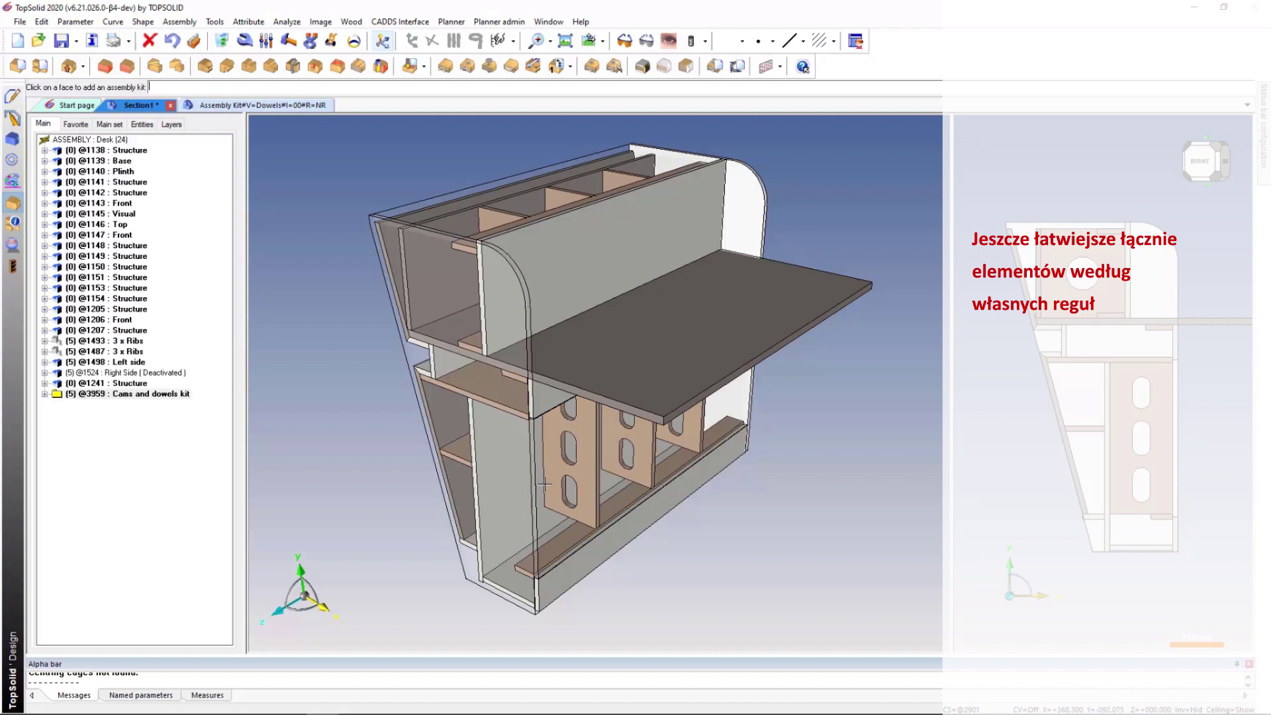
pyautogui.click(496, 405)
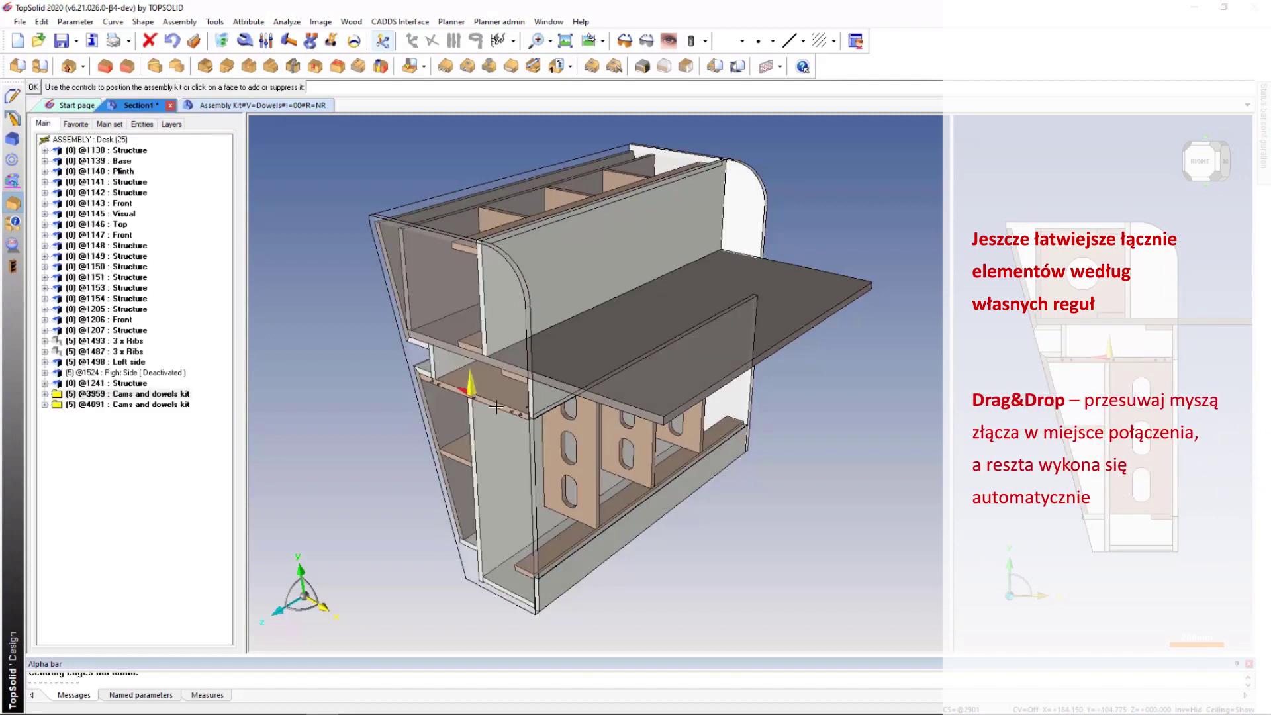
pyautogui.click(486, 361)
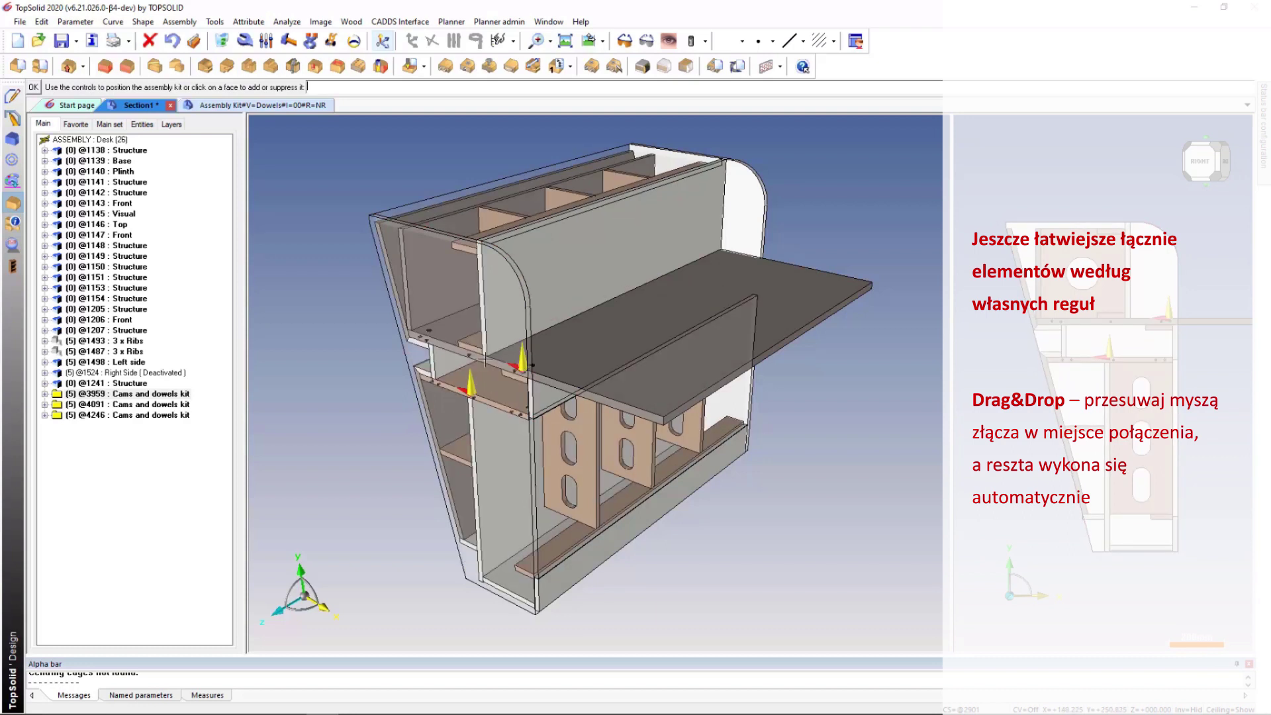
pyautogui.press('z')
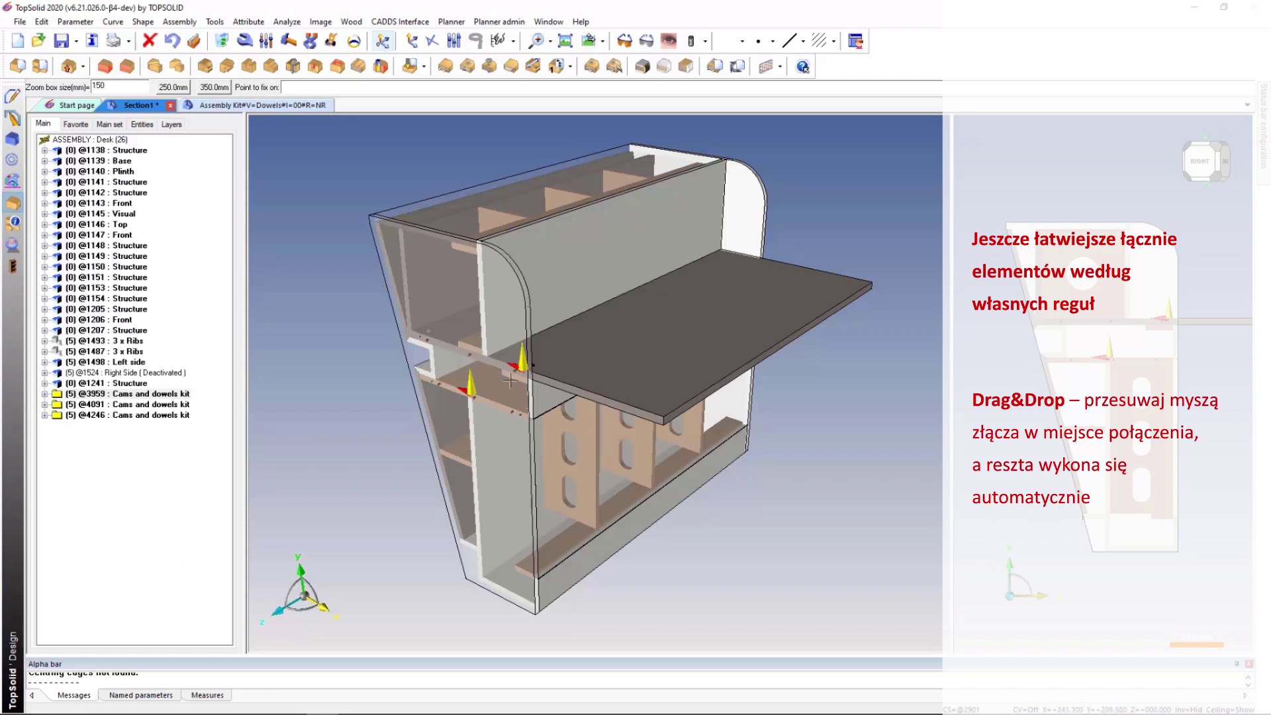
pyautogui.click(517, 381)
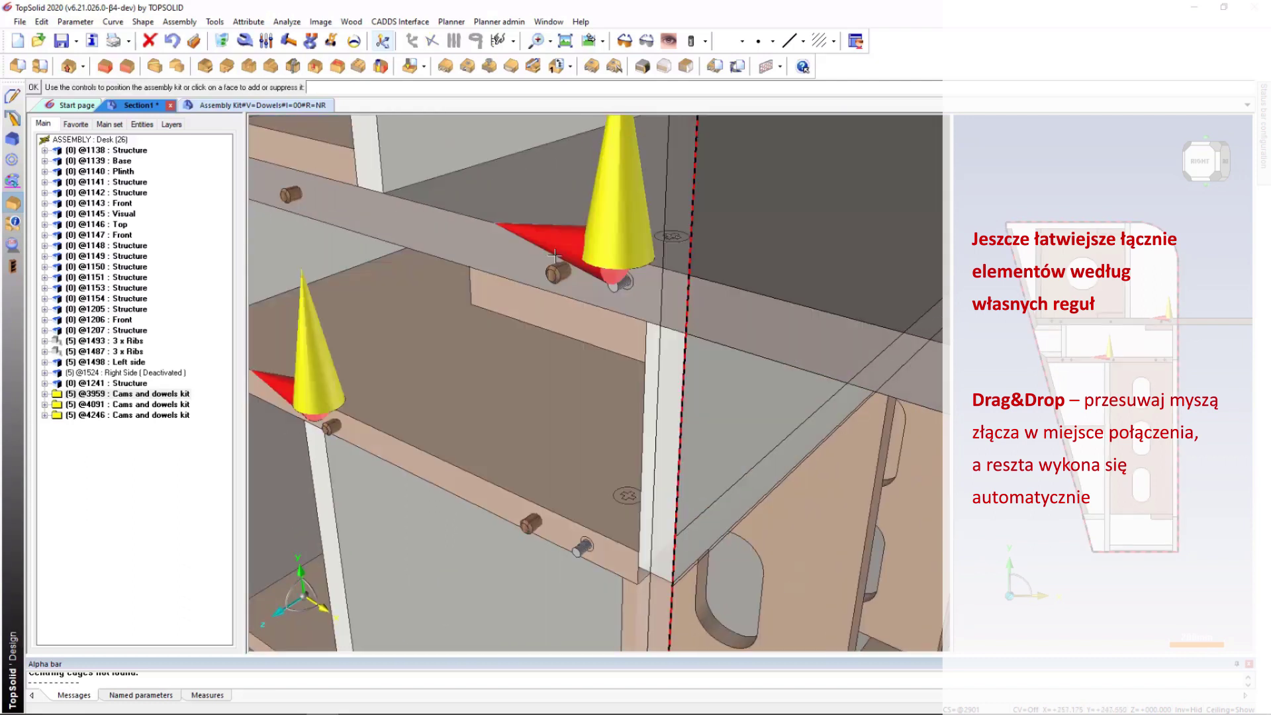
# Flip the rear and front-left dowel kits into the right orientation and validate
pyautogui.click(595, 212)
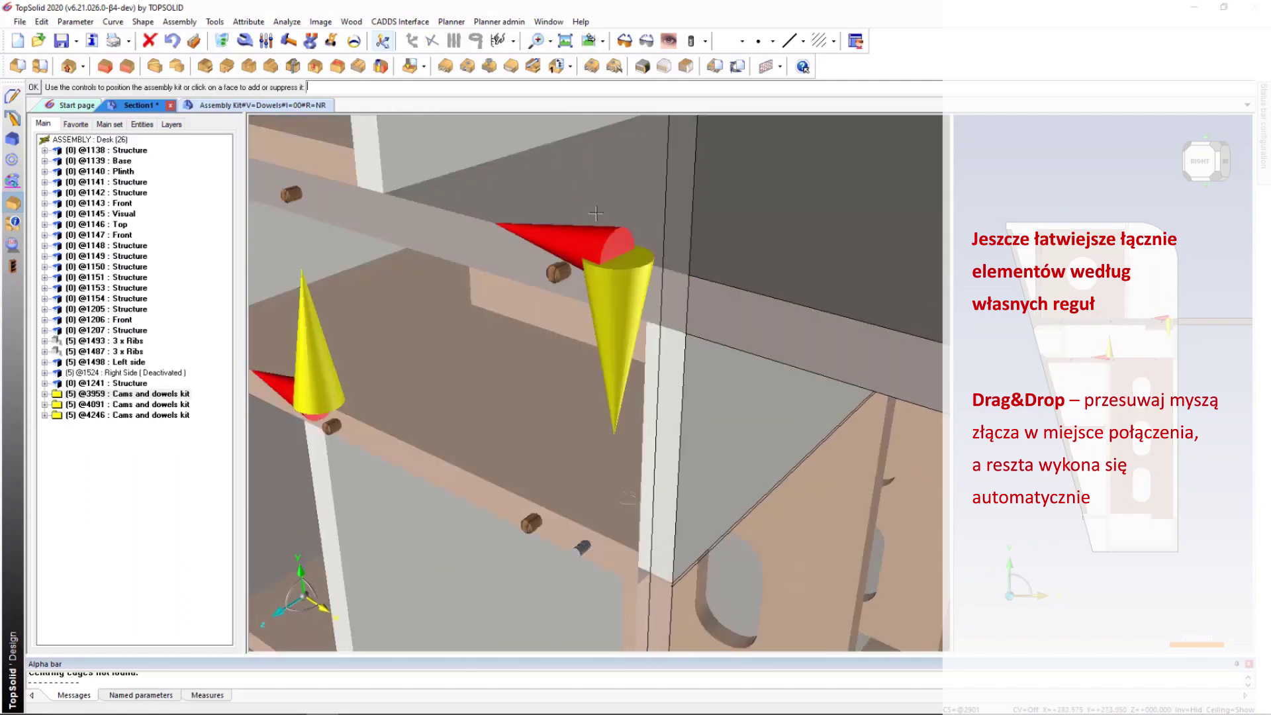
pyautogui.click(604, 298)
pyautogui.click(325, 357)
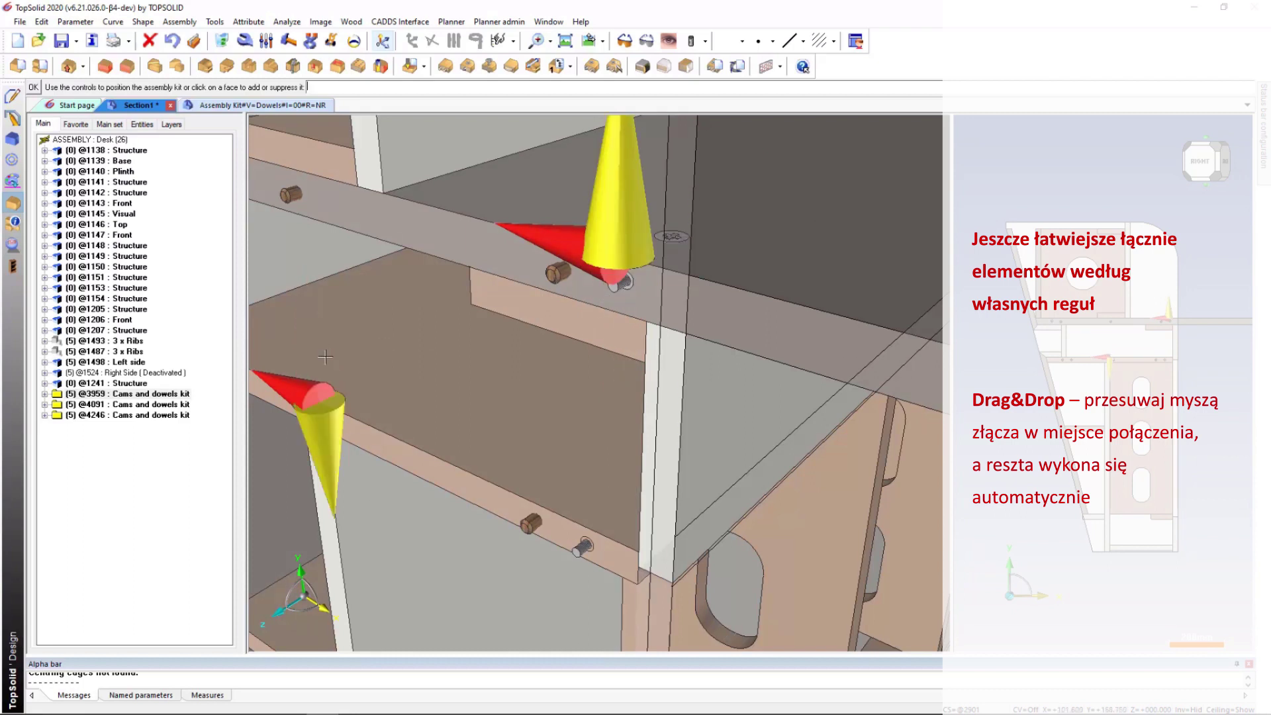
pyautogui.click(329, 434)
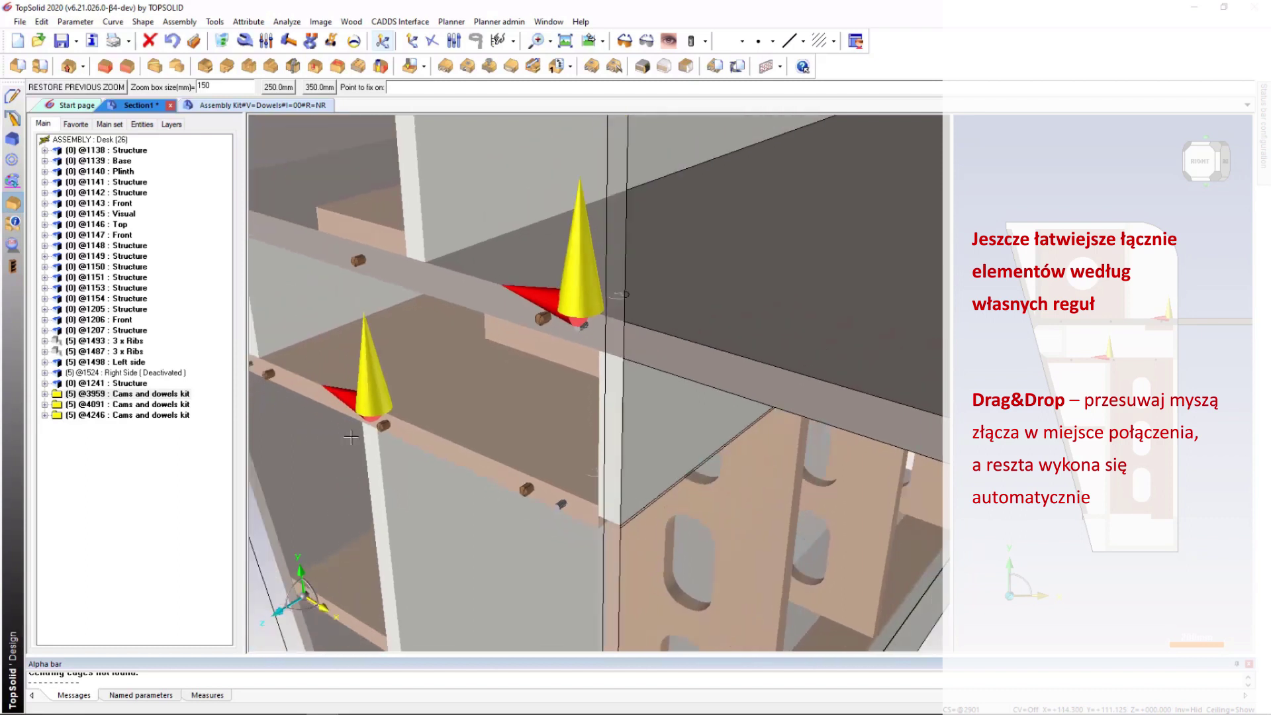
pyautogui.scroll(-6, 352, 436)
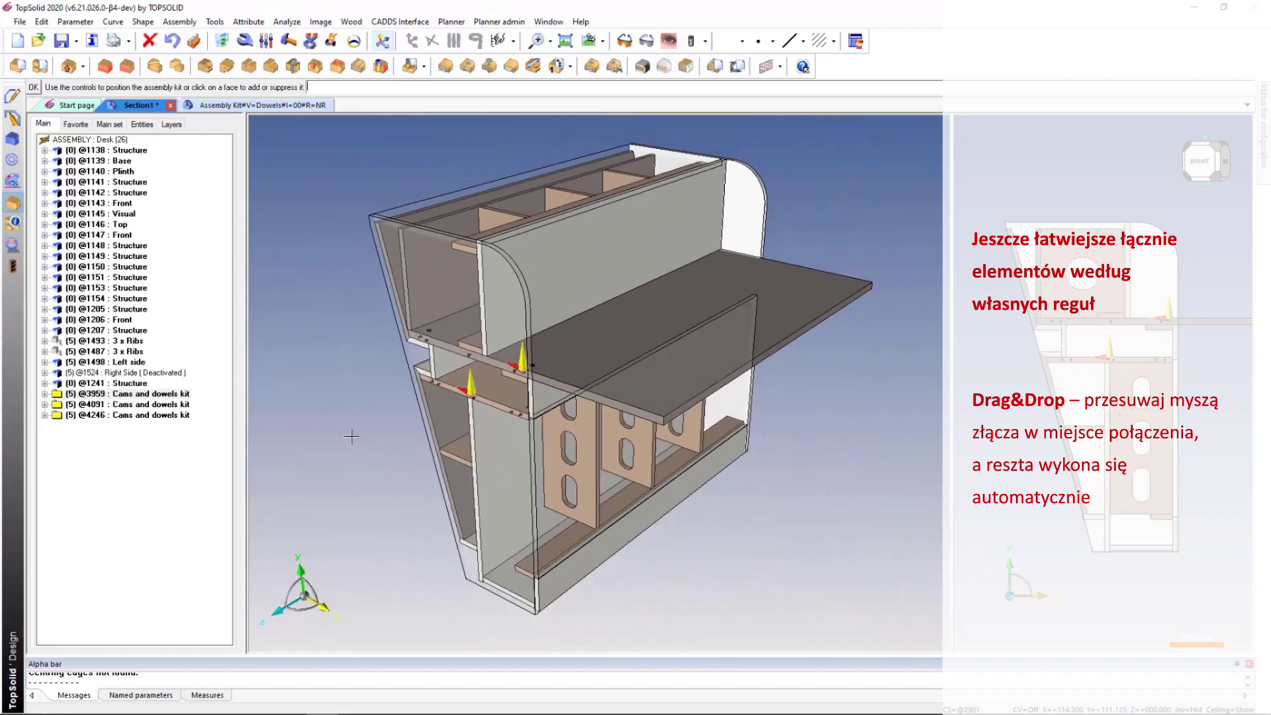
pyautogui.press('Return')
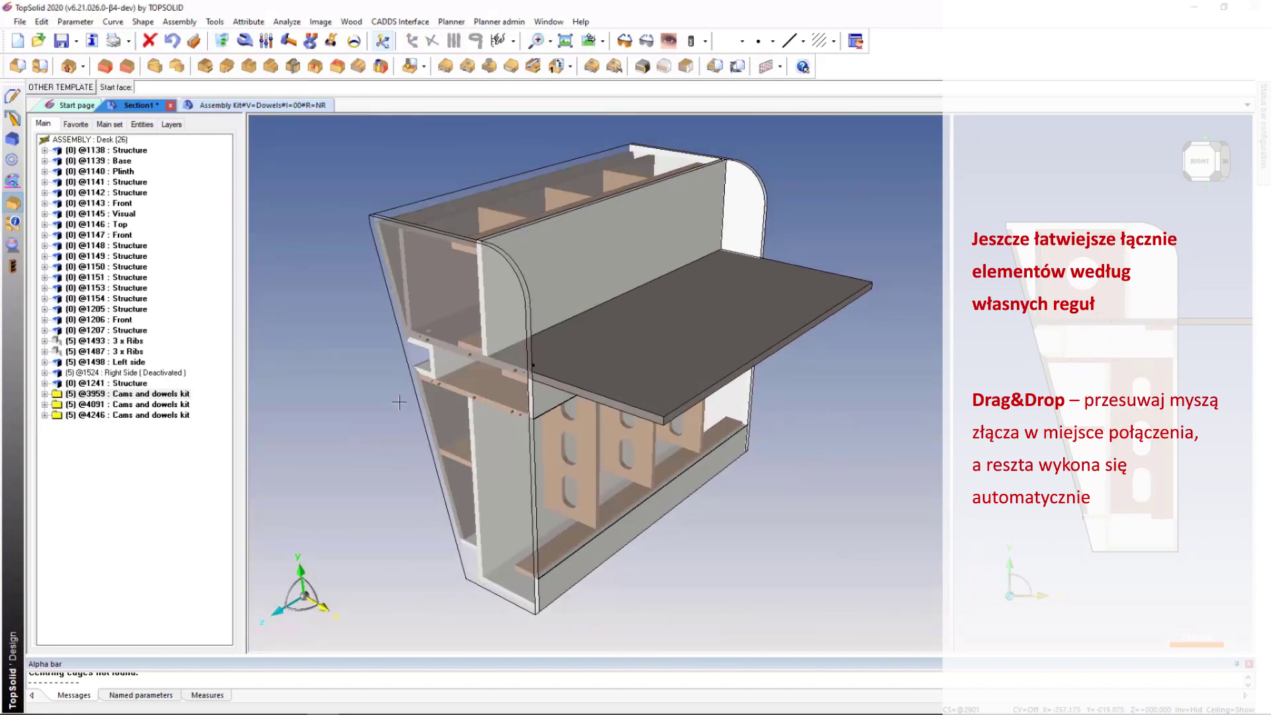
pyautogui.rightClick(399, 402)
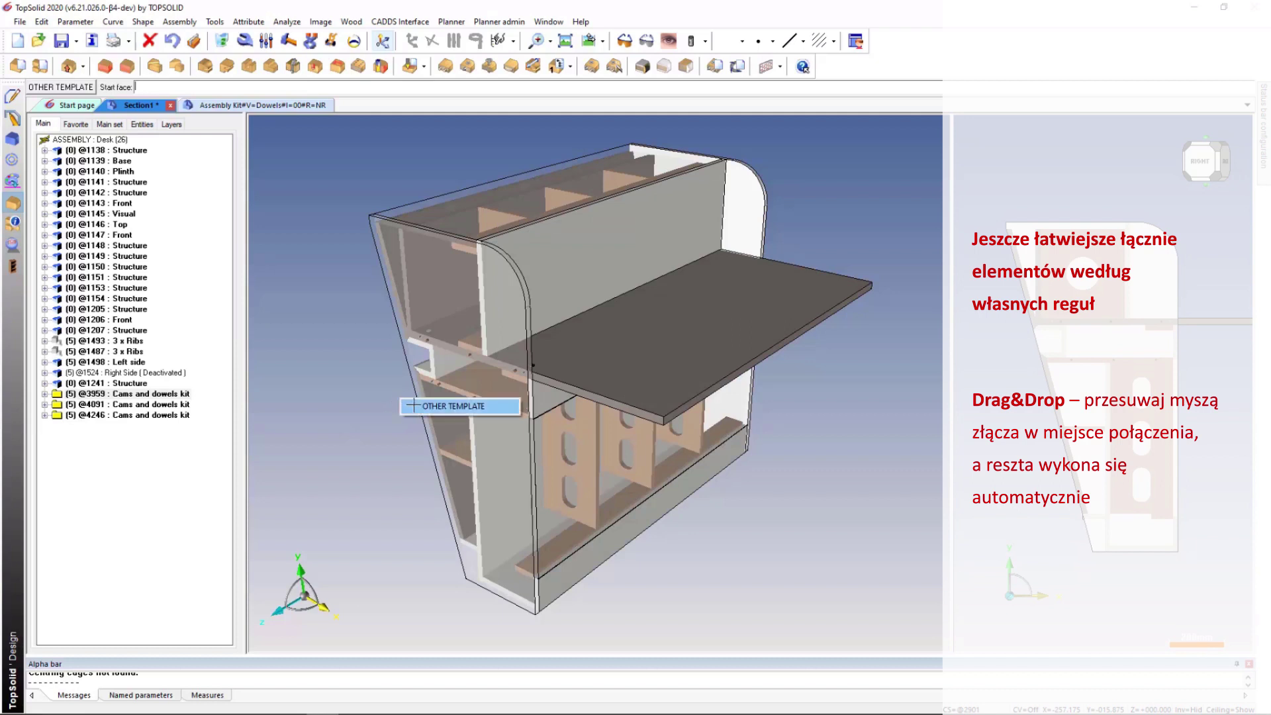
pyautogui.click(407, 405)
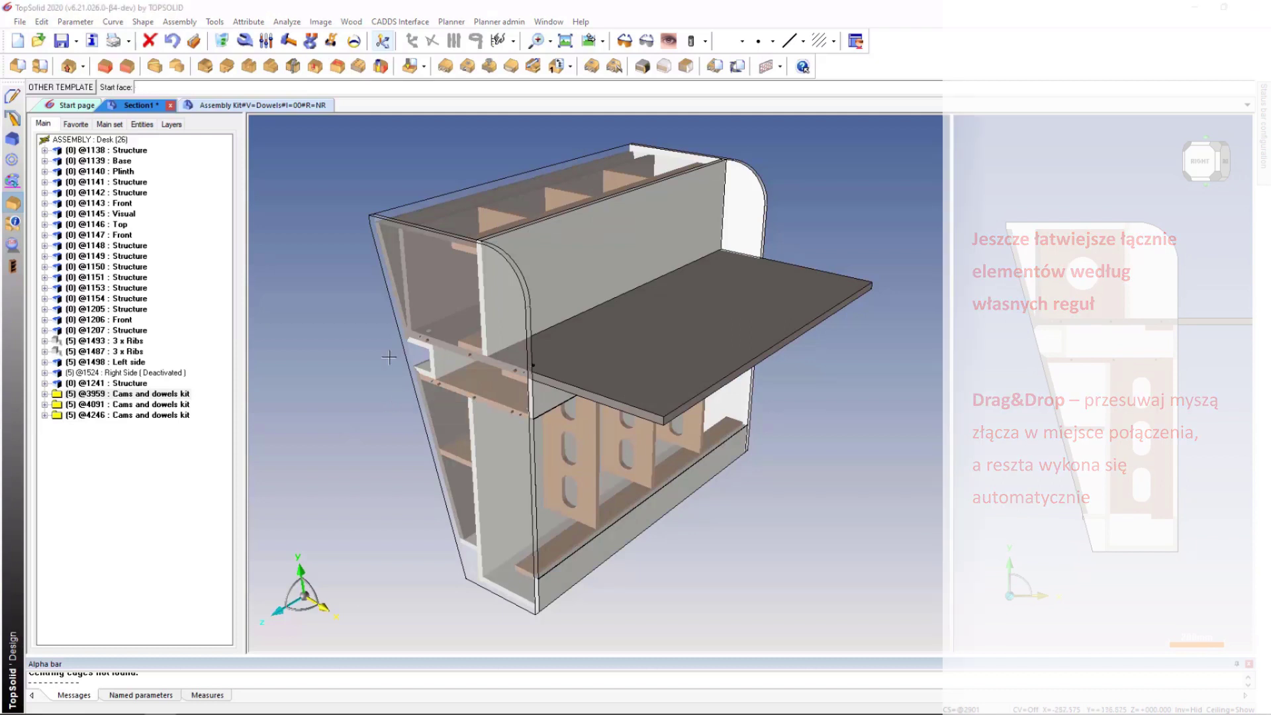
# Run automatic assembly with the Dowels rule on every 19mm-thick part
pyautogui.press('Escape')
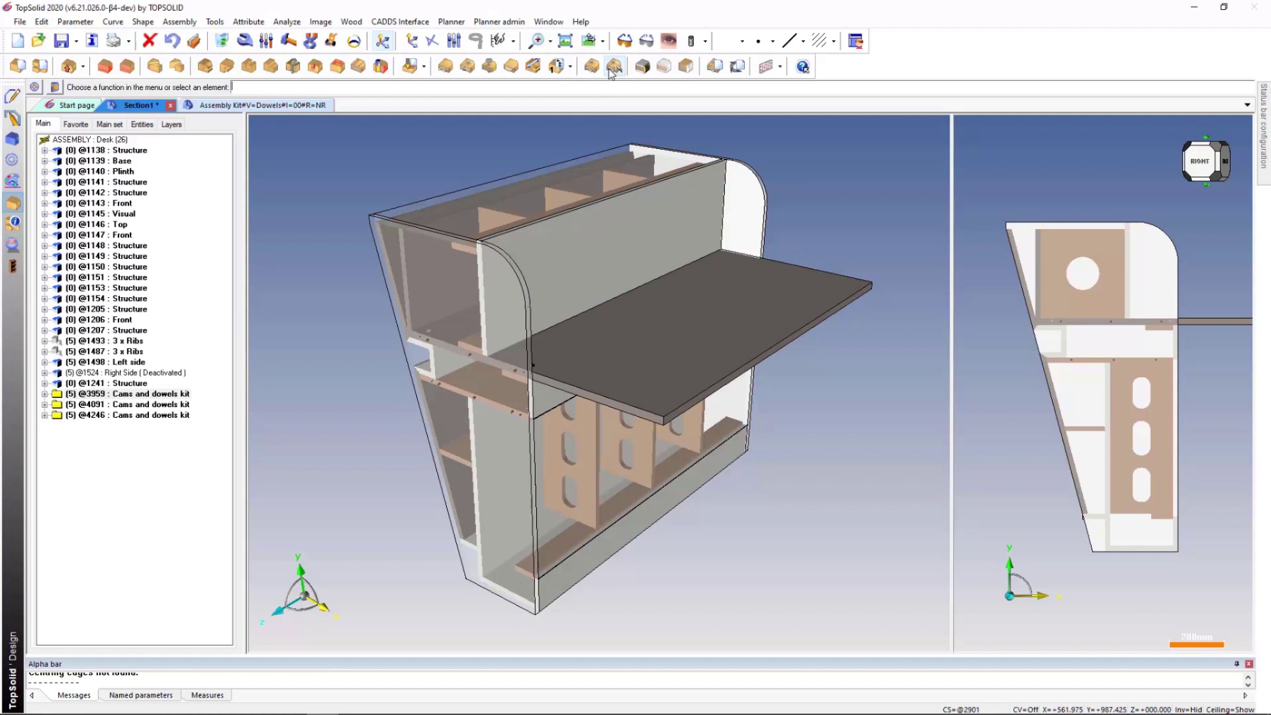
pyautogui.press('Return')
pyautogui.press('Return')
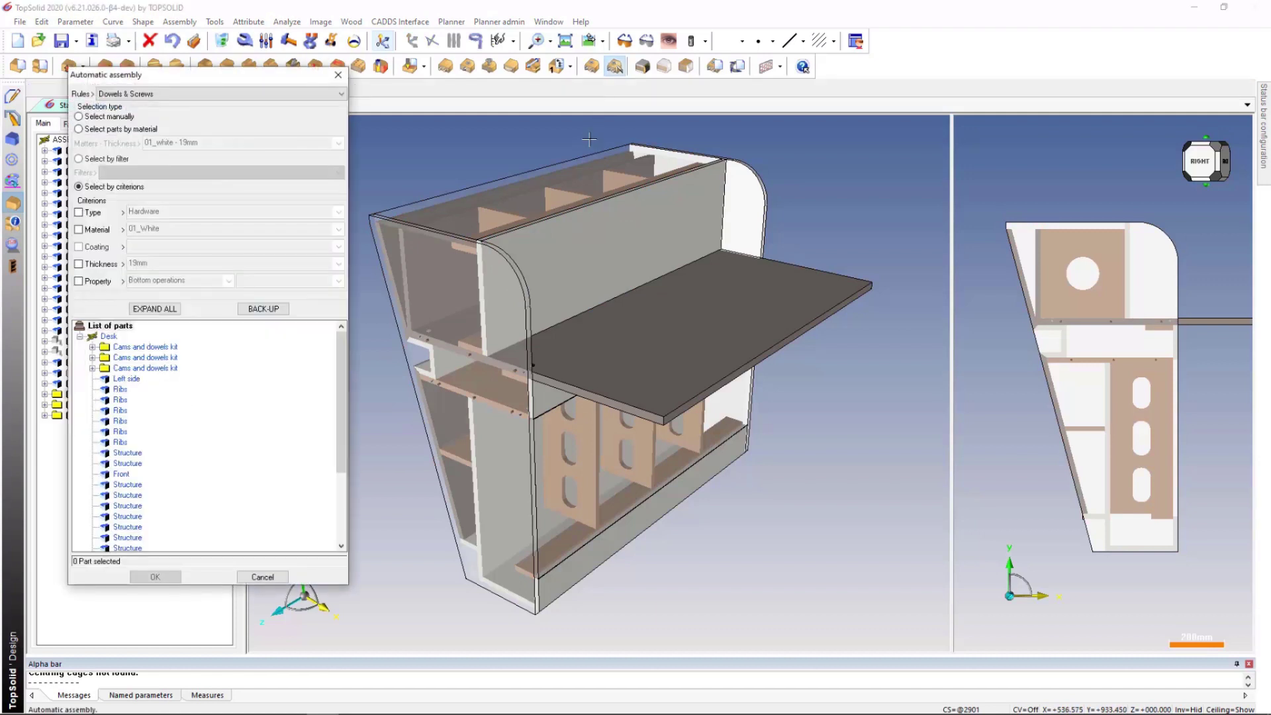
pyautogui.click(327, 94)
pyautogui.click(277, 140)
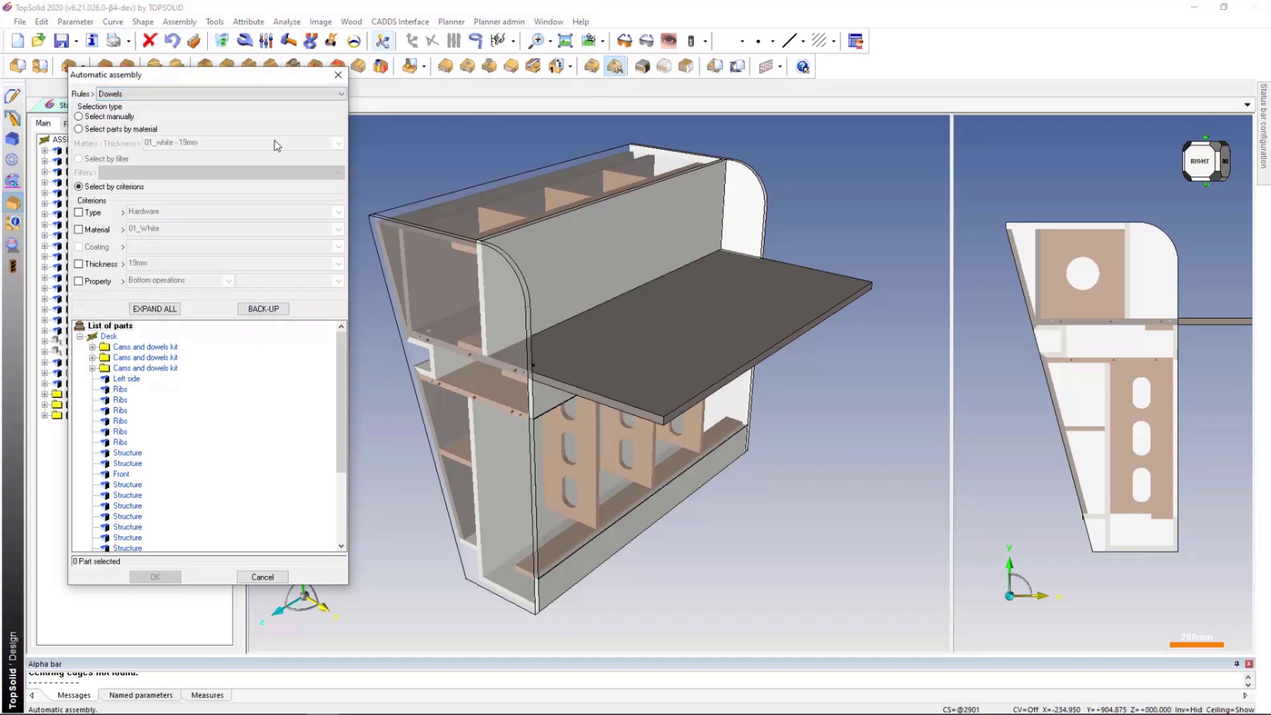
pyautogui.click(108, 264)
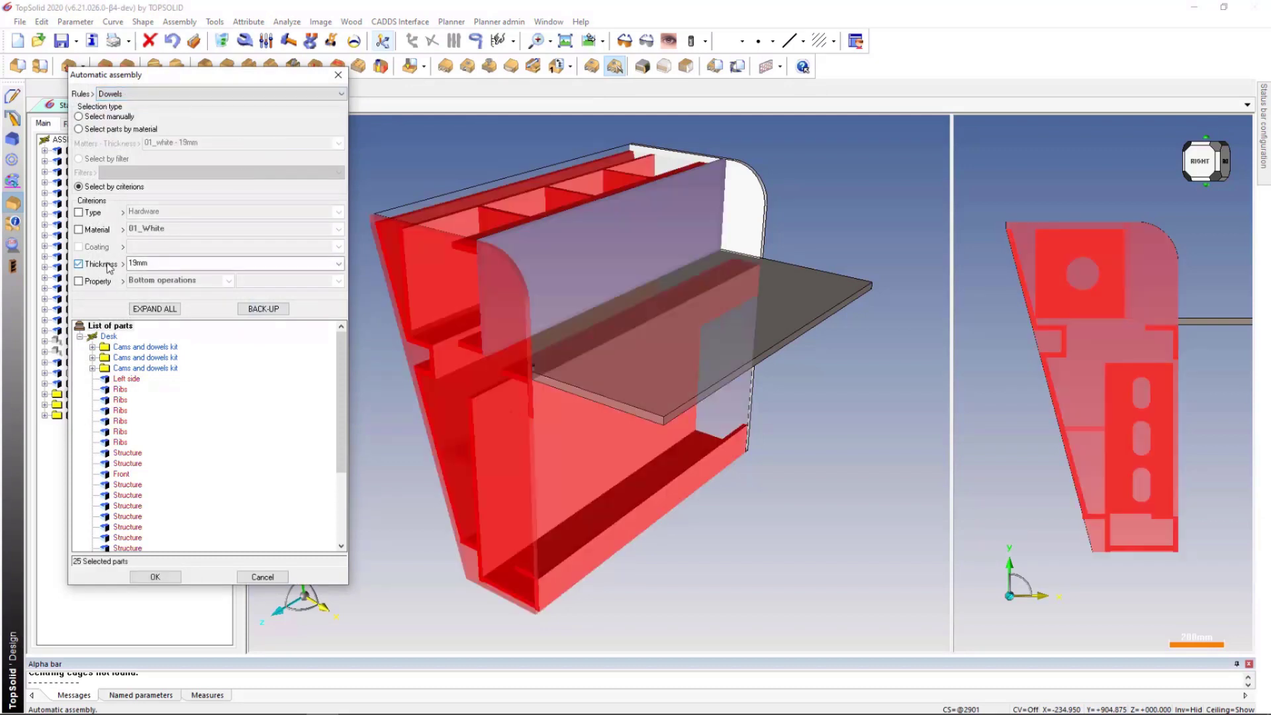
pyautogui.click(155, 577)
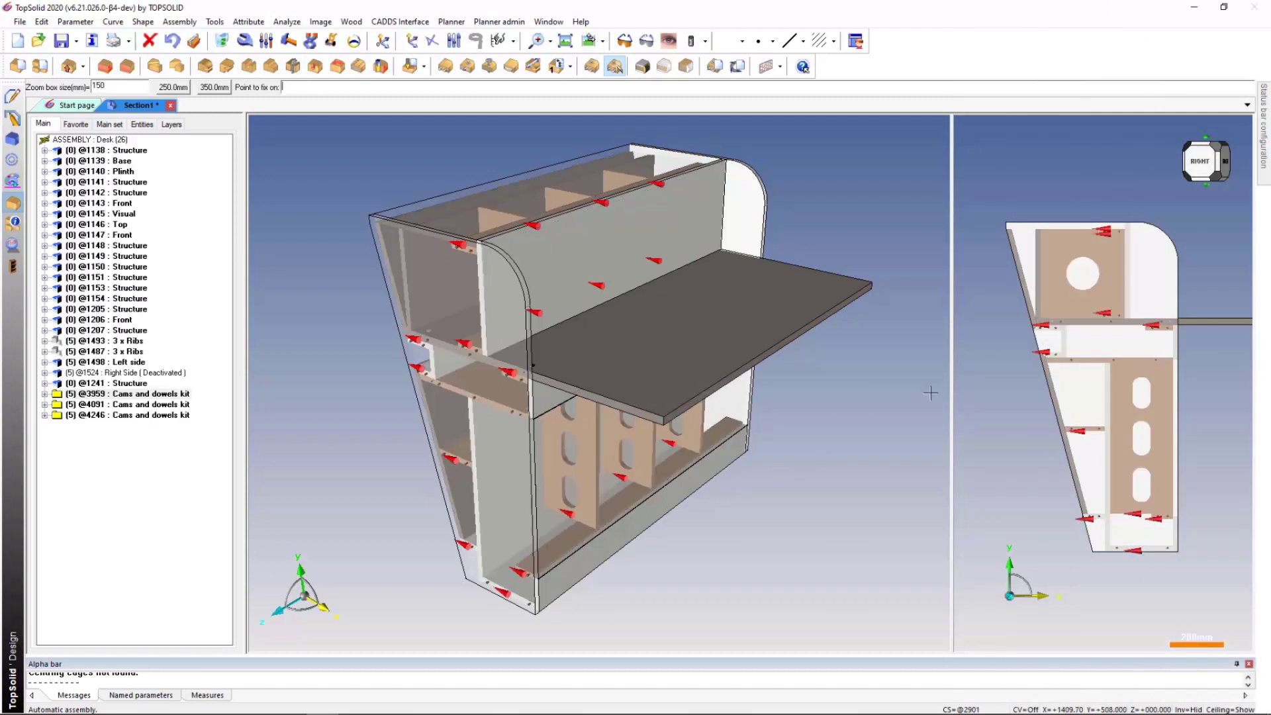
# Flip and restore the upper dowel on the desk side, then end the kit placement
pyautogui.click(1045, 338)
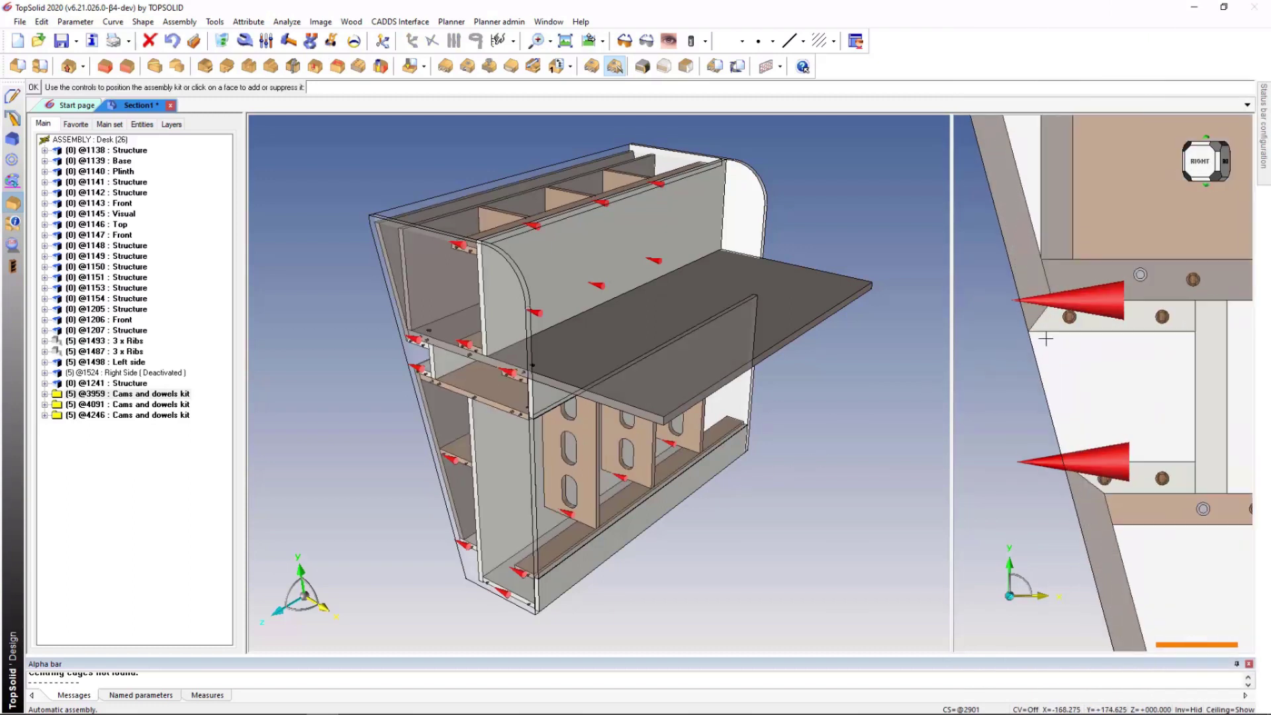
pyautogui.click(1081, 303)
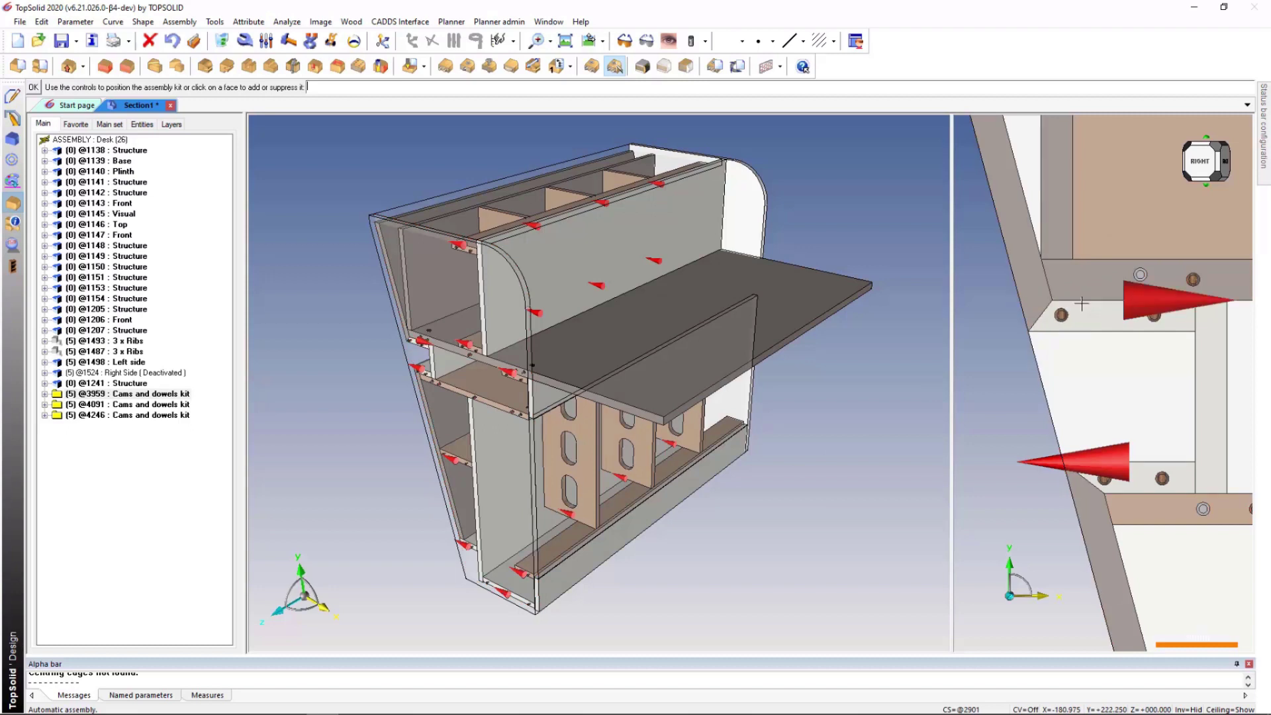
pyautogui.click(1124, 303)
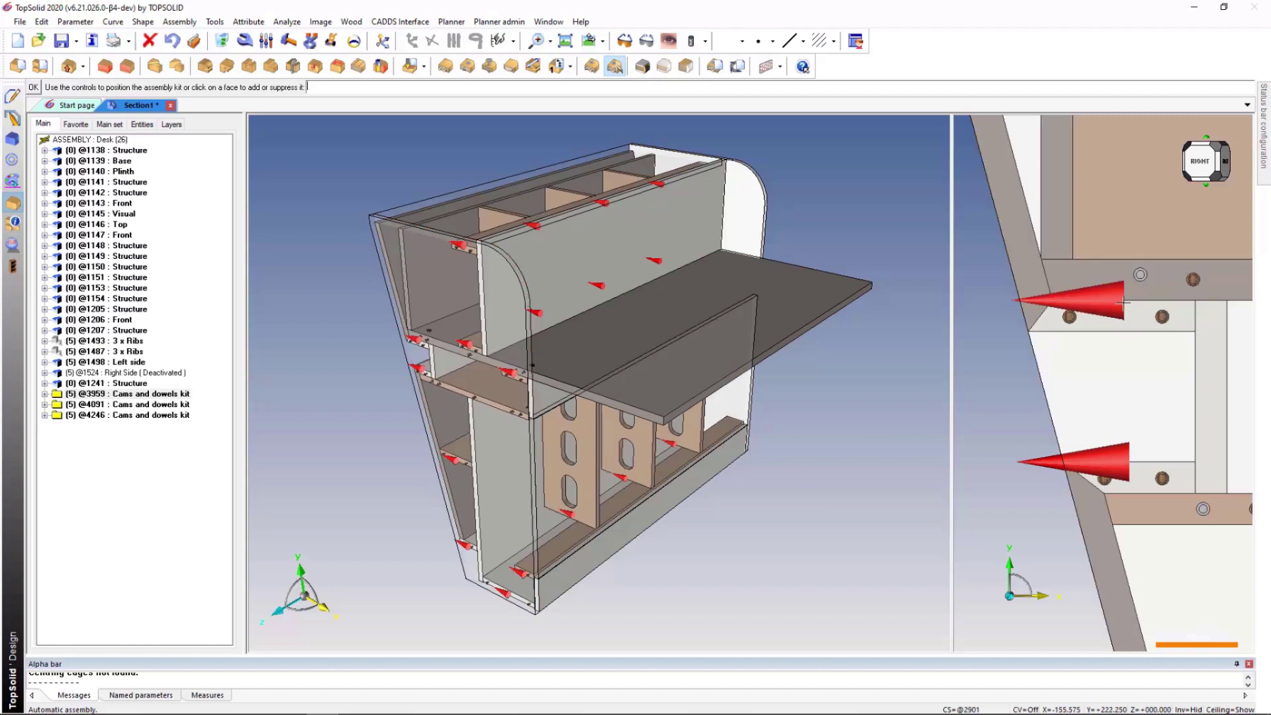
pyautogui.scroll(-5, 1123, 303)
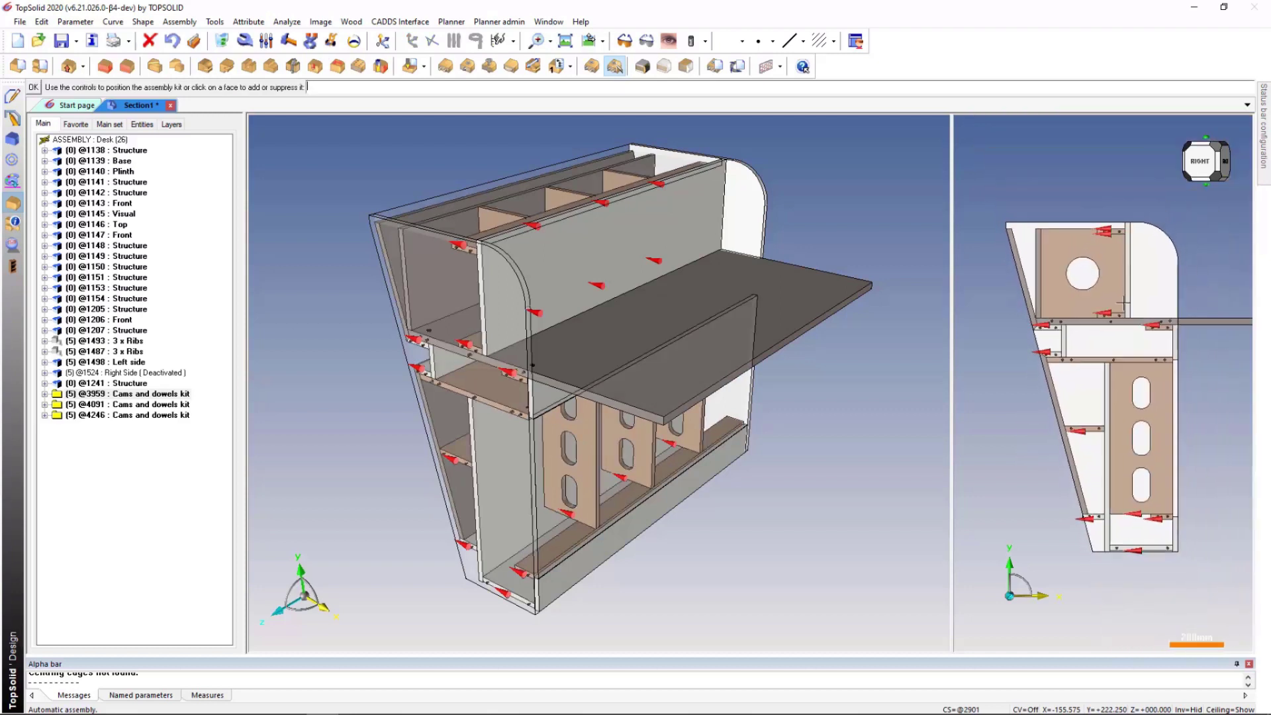
pyautogui.middleClick(907, 435)
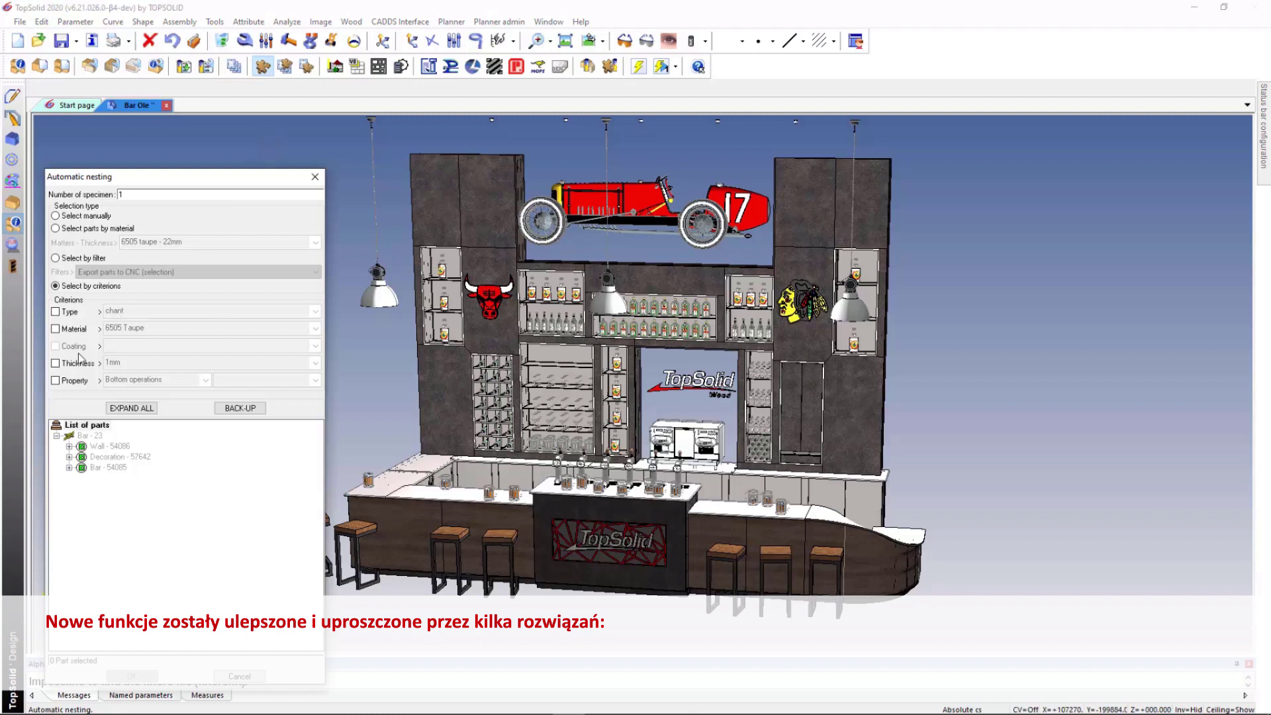
# Select the 19mm parts for nesting and exclude the F028 boards
pyautogui.click(79, 363)
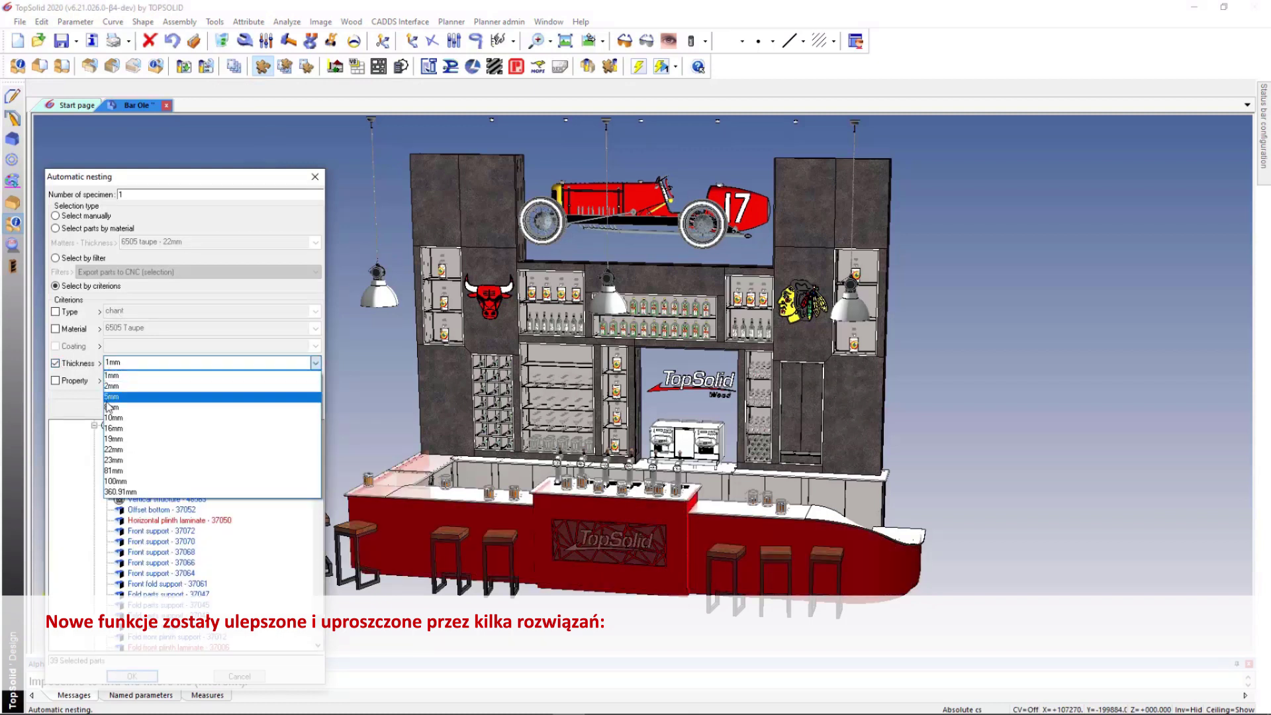
pyautogui.click(110, 440)
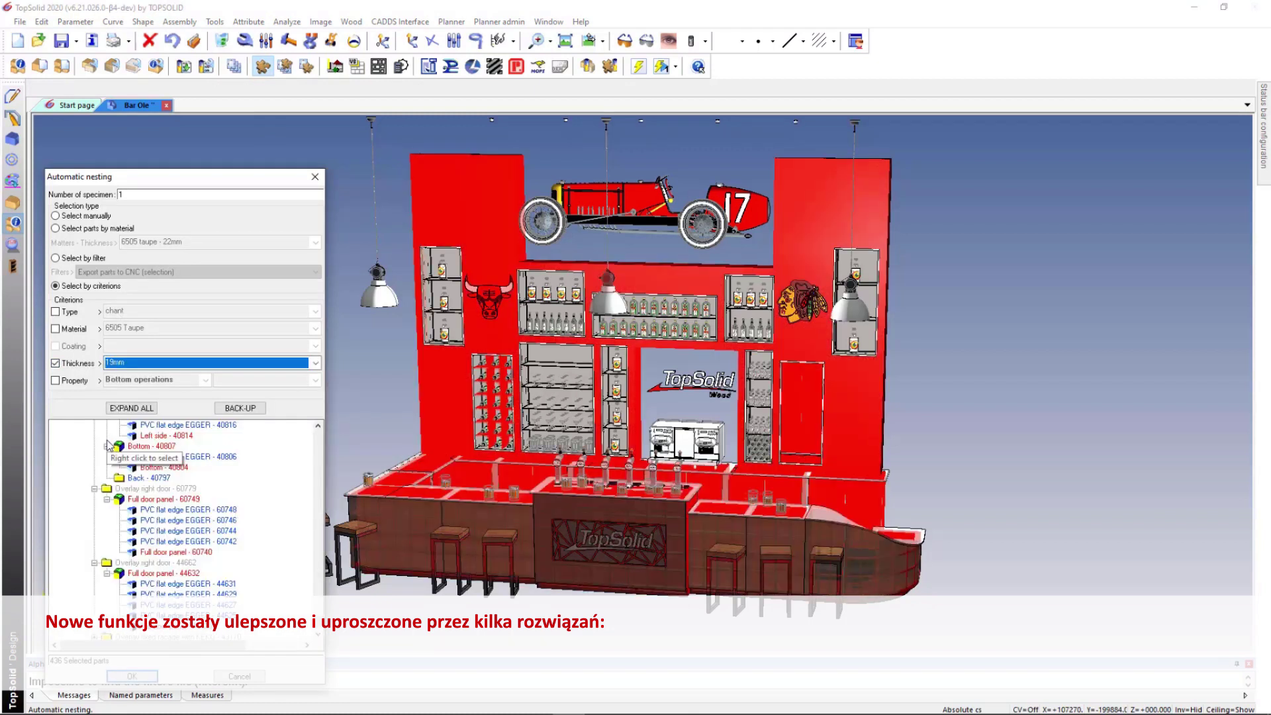
pyautogui.click(132, 676)
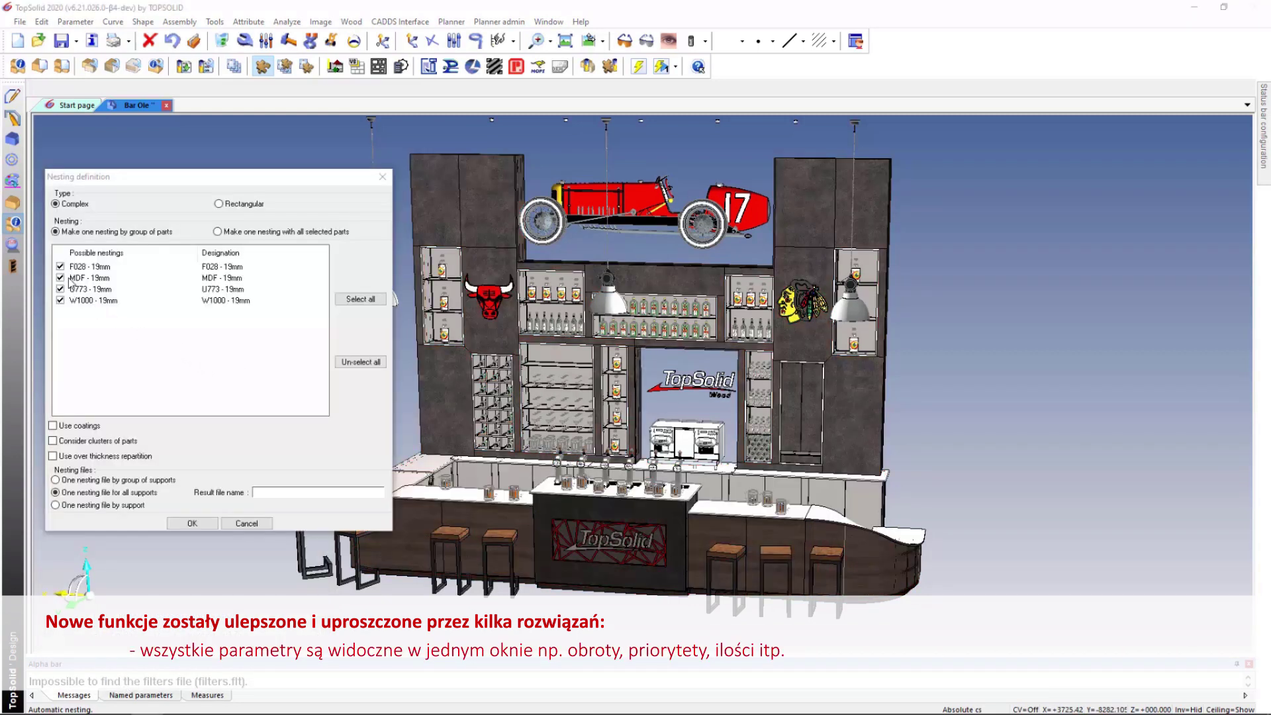
pyautogui.click(60, 267)
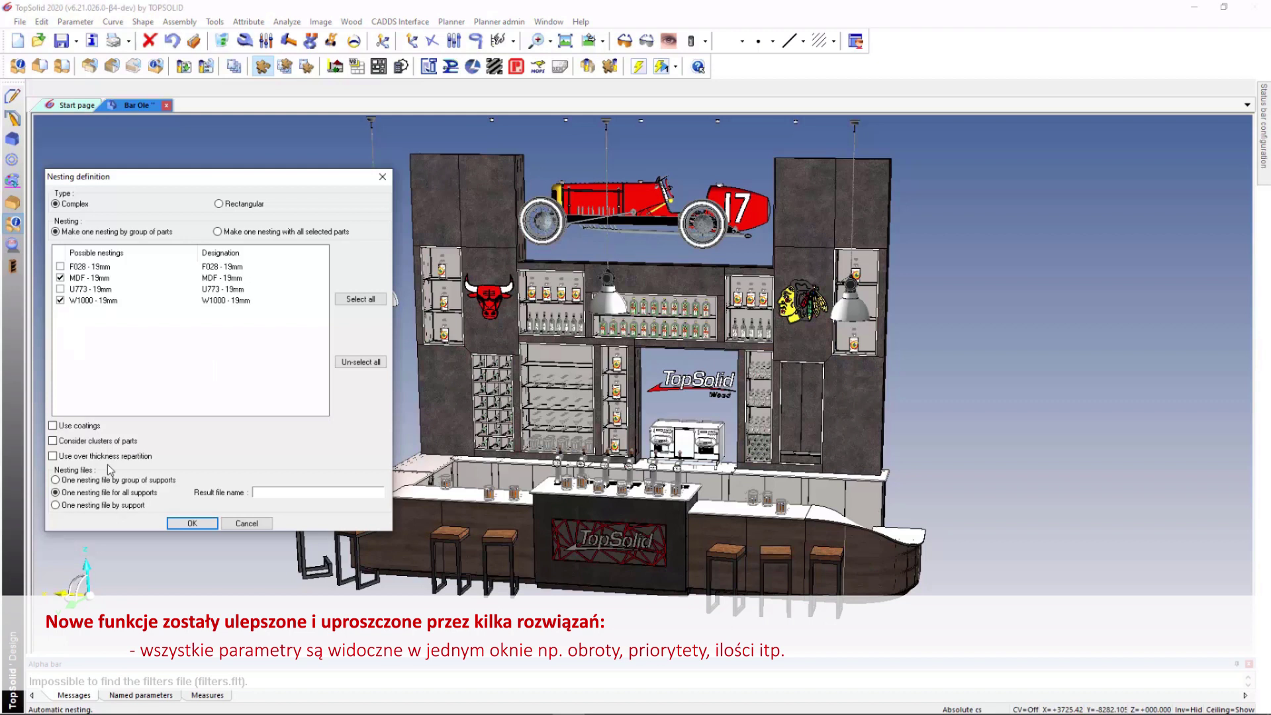
pyautogui.click(174, 524)
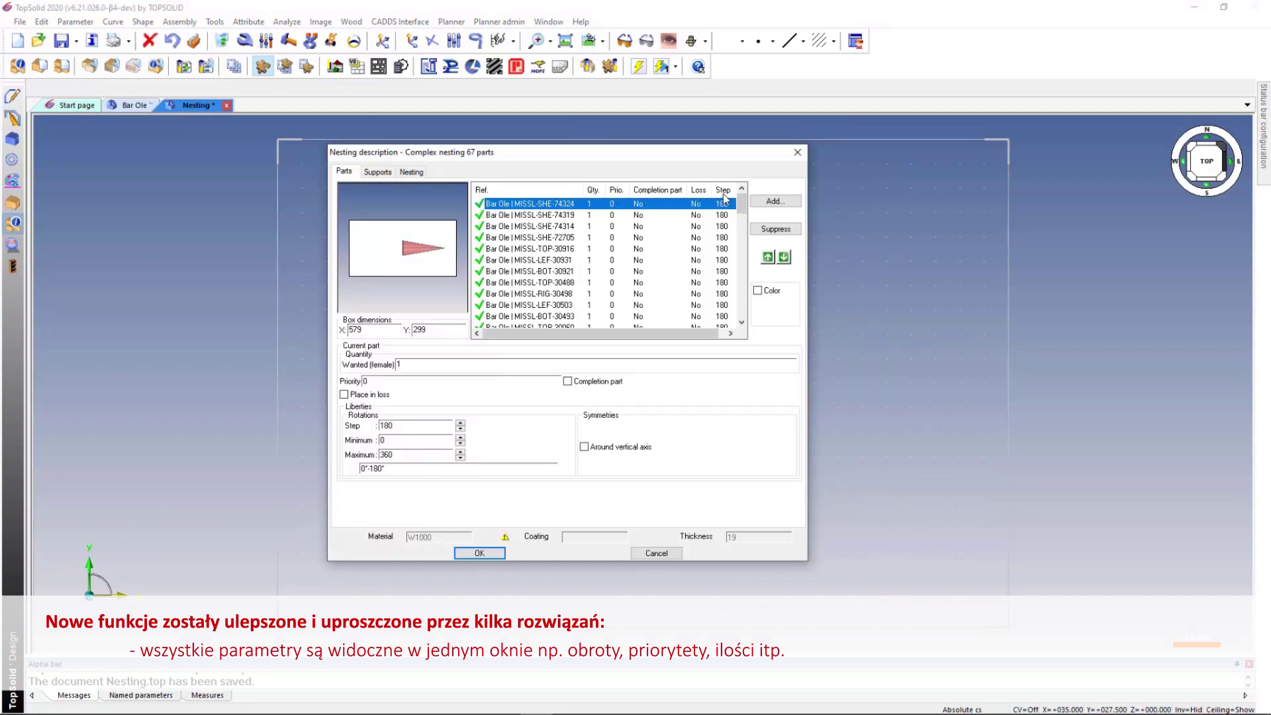
# Nest the W1000 and MDF parts, list material layers, and maximise the sheet layouts
pyautogui.click(493, 552)
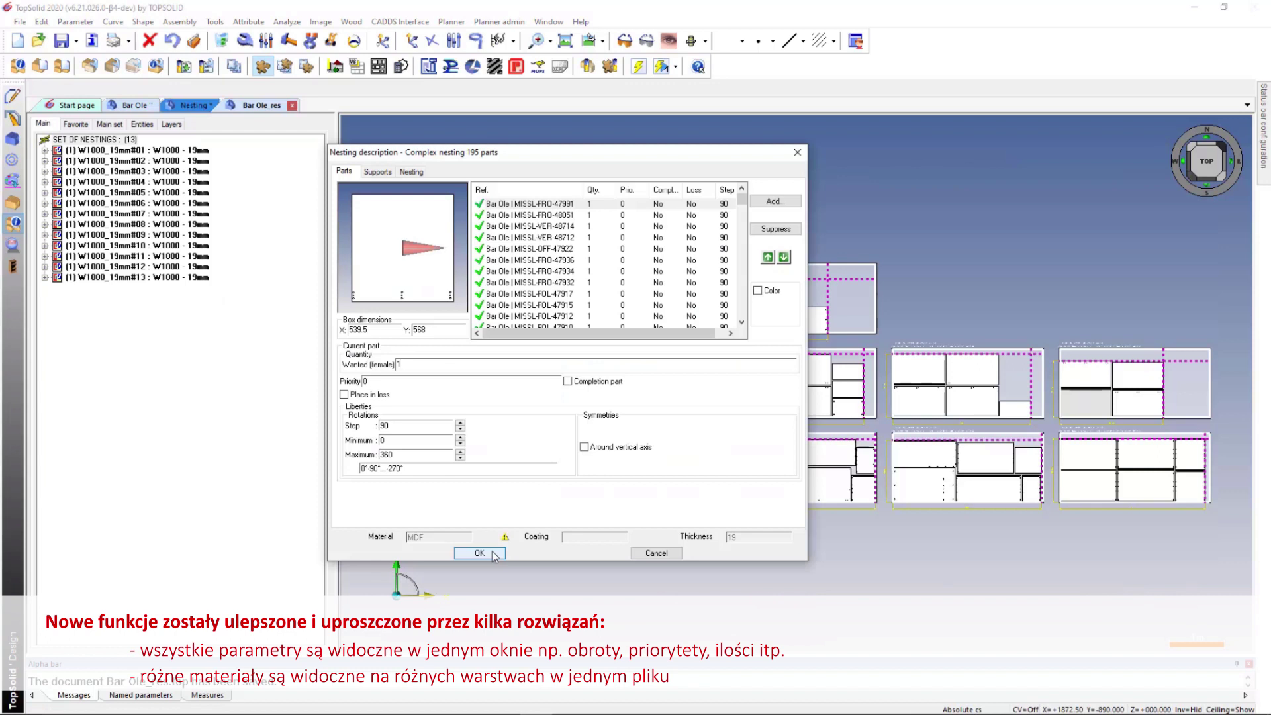
pyautogui.click(493, 552)
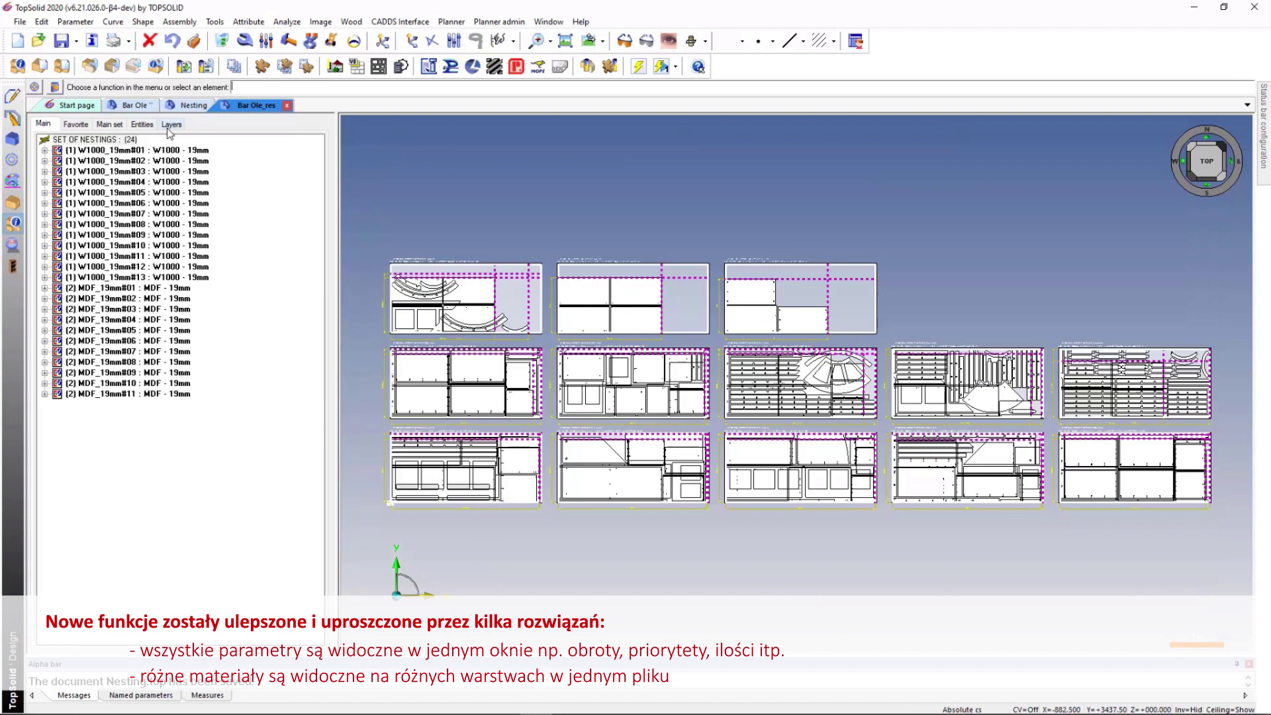
pyautogui.click(170, 125)
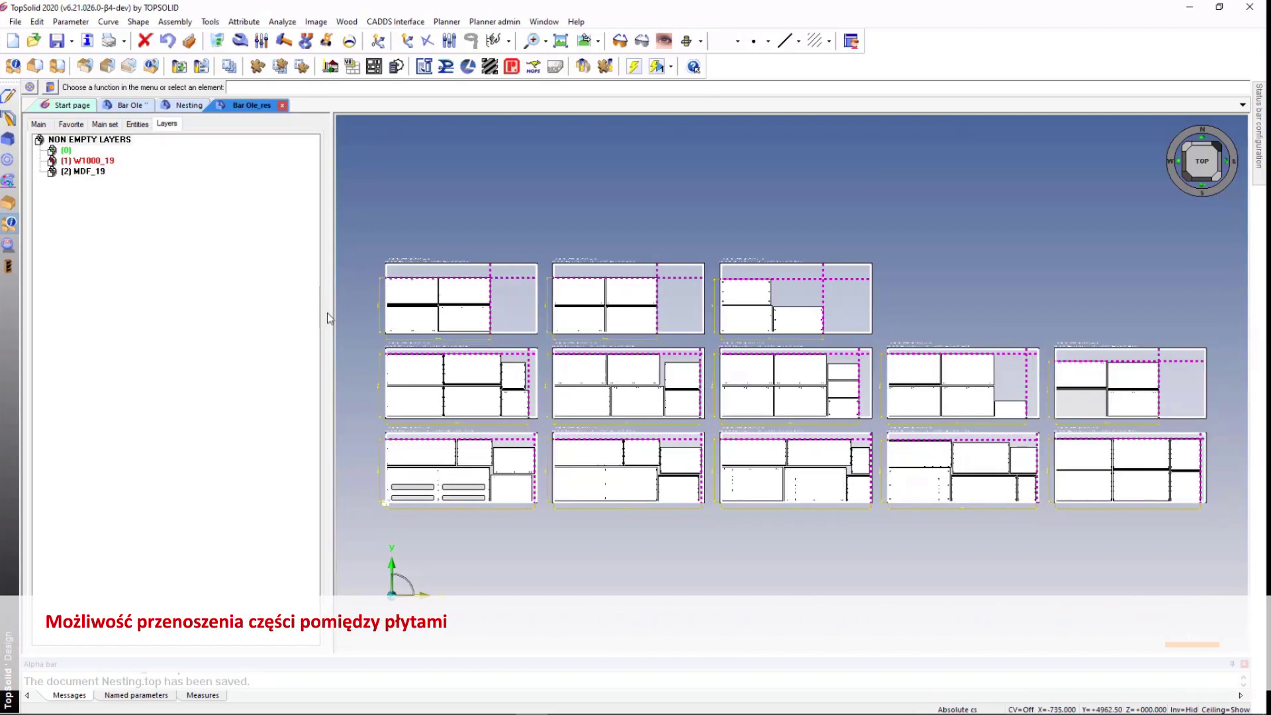
pyautogui.doubleClick(329, 319)
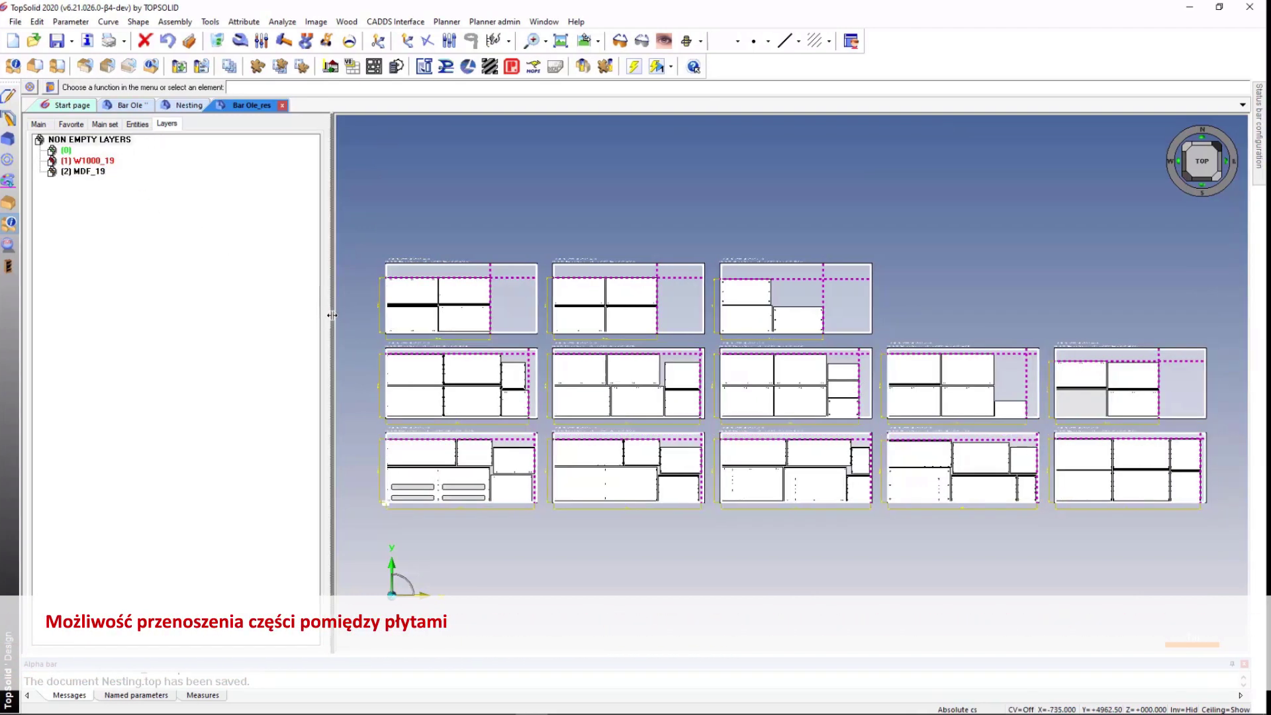
# Move the small middle-row part onto the second top-row sheet using Other Support
pyautogui.click(327, 42)
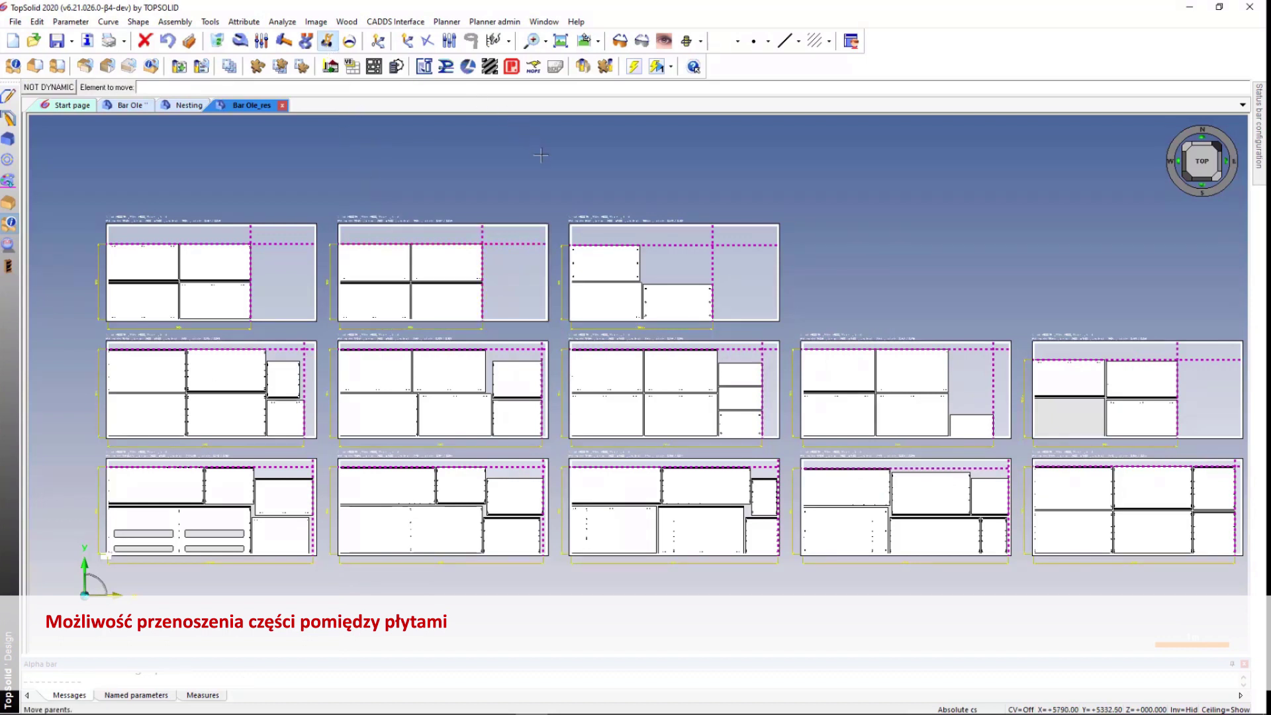
pyautogui.click(964, 427)
pyautogui.rightClick(965, 425)
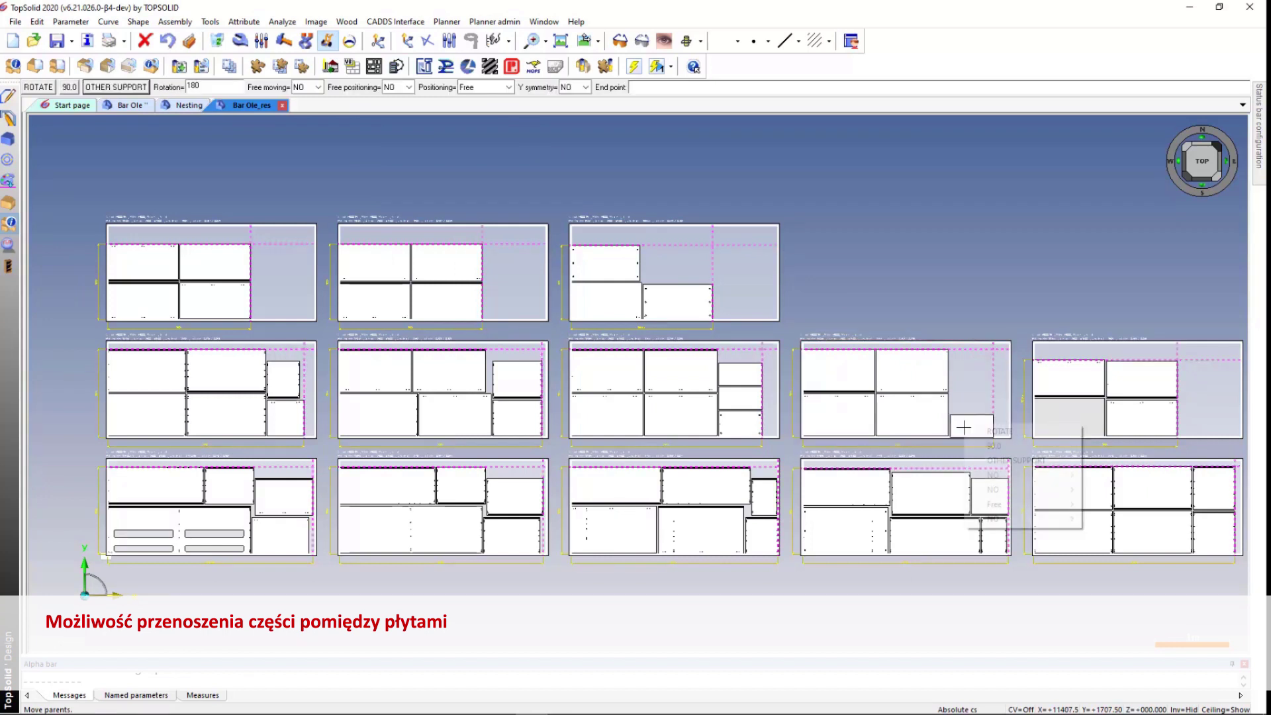
pyautogui.click(997, 459)
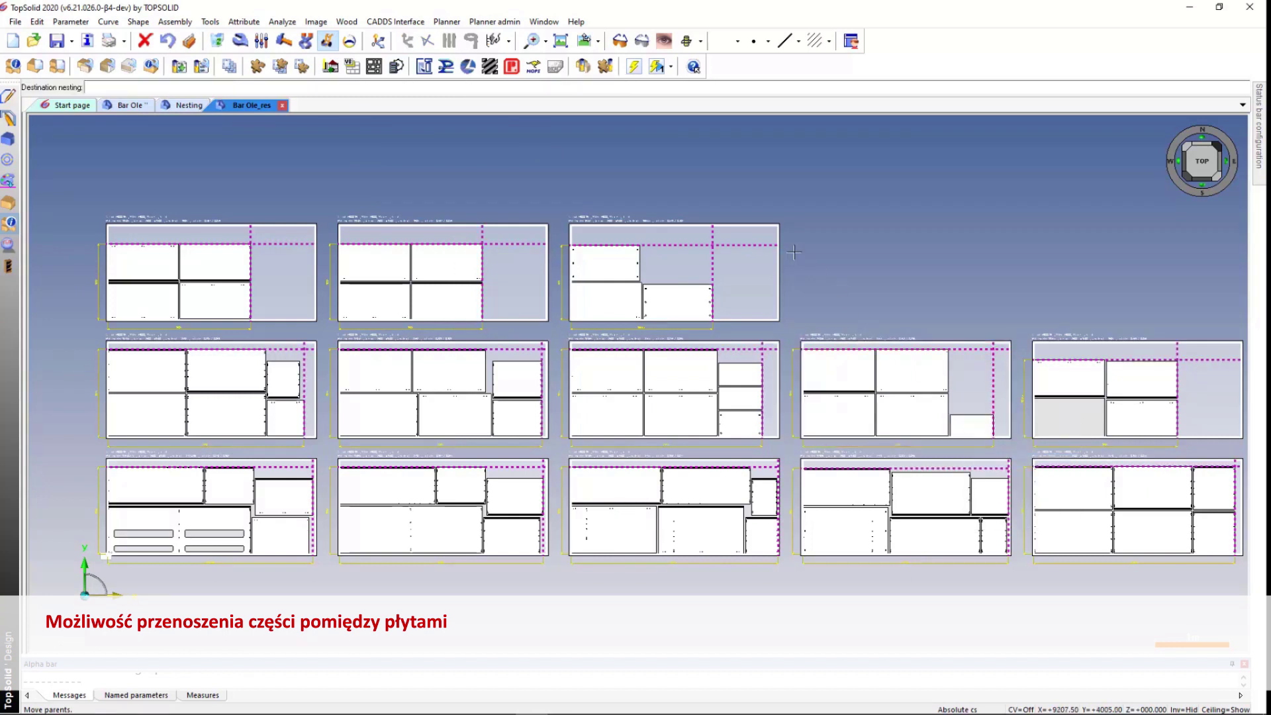
pyautogui.click(525, 227)
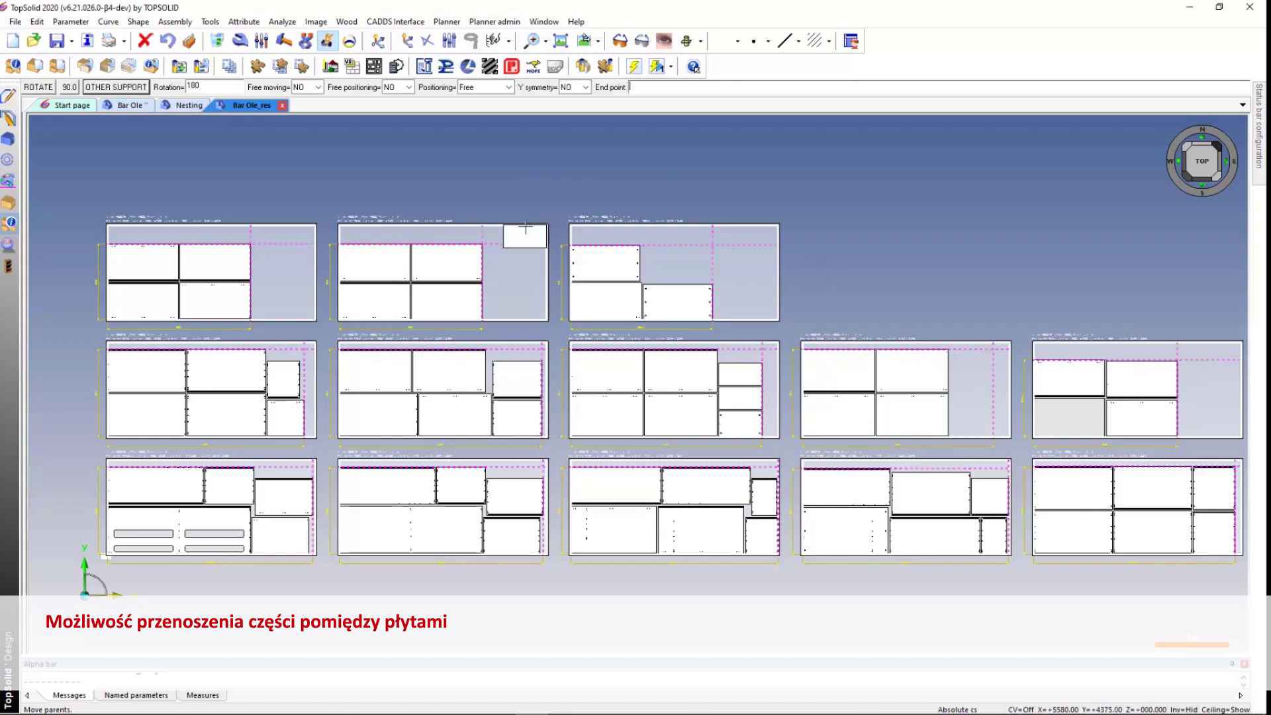
pyautogui.click(475, 329)
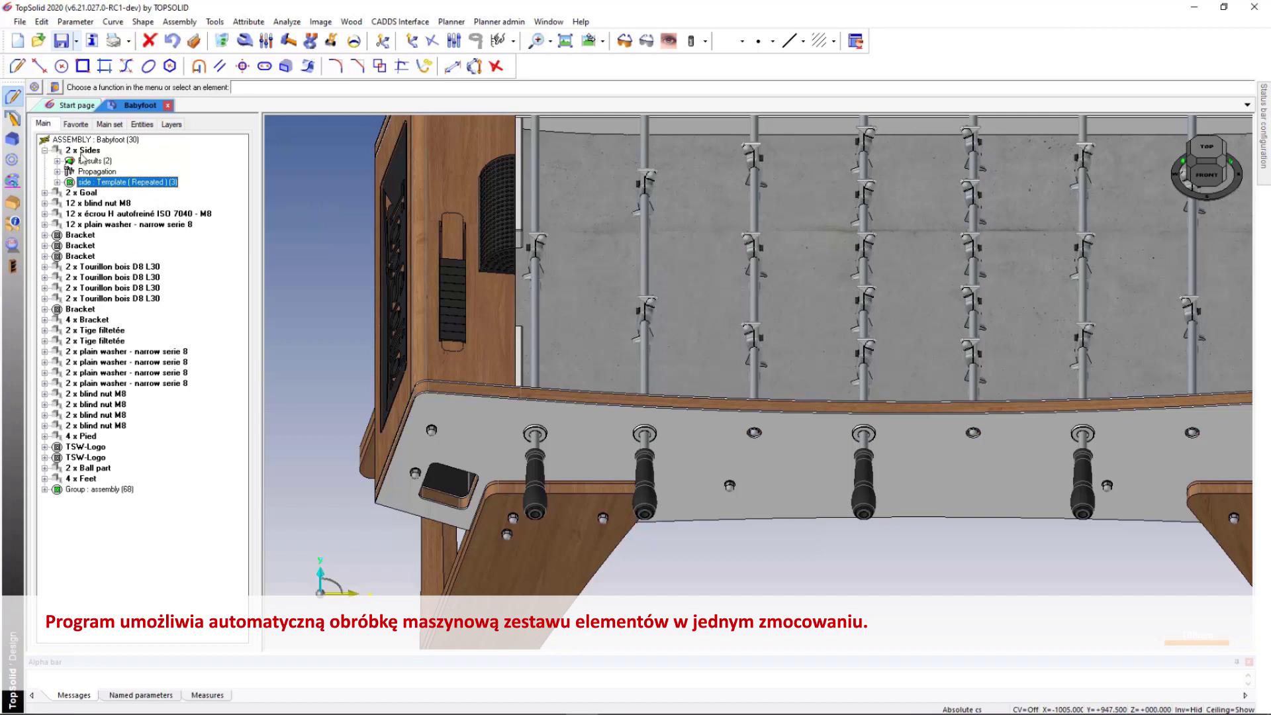
# Review the Machining tab in the side template's properties and confirm them
pyautogui.click(82, 155)
pyautogui.rightClick(90, 180)
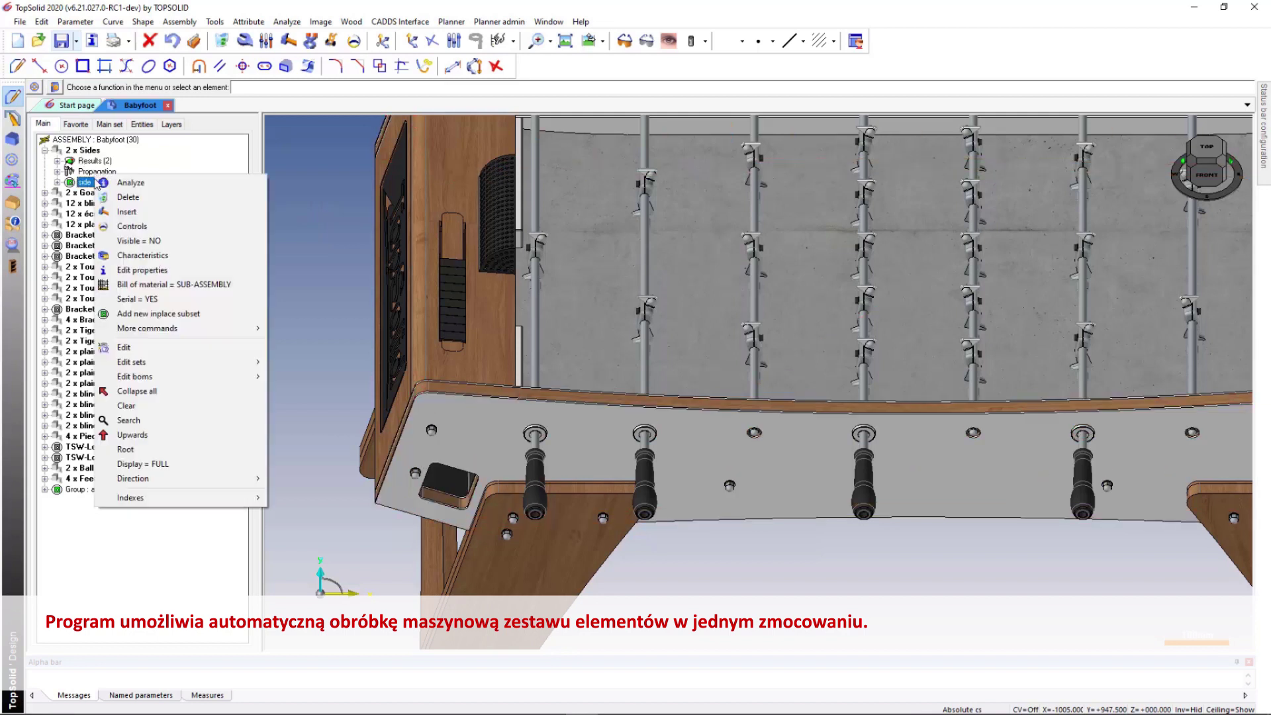
pyautogui.click(134, 256)
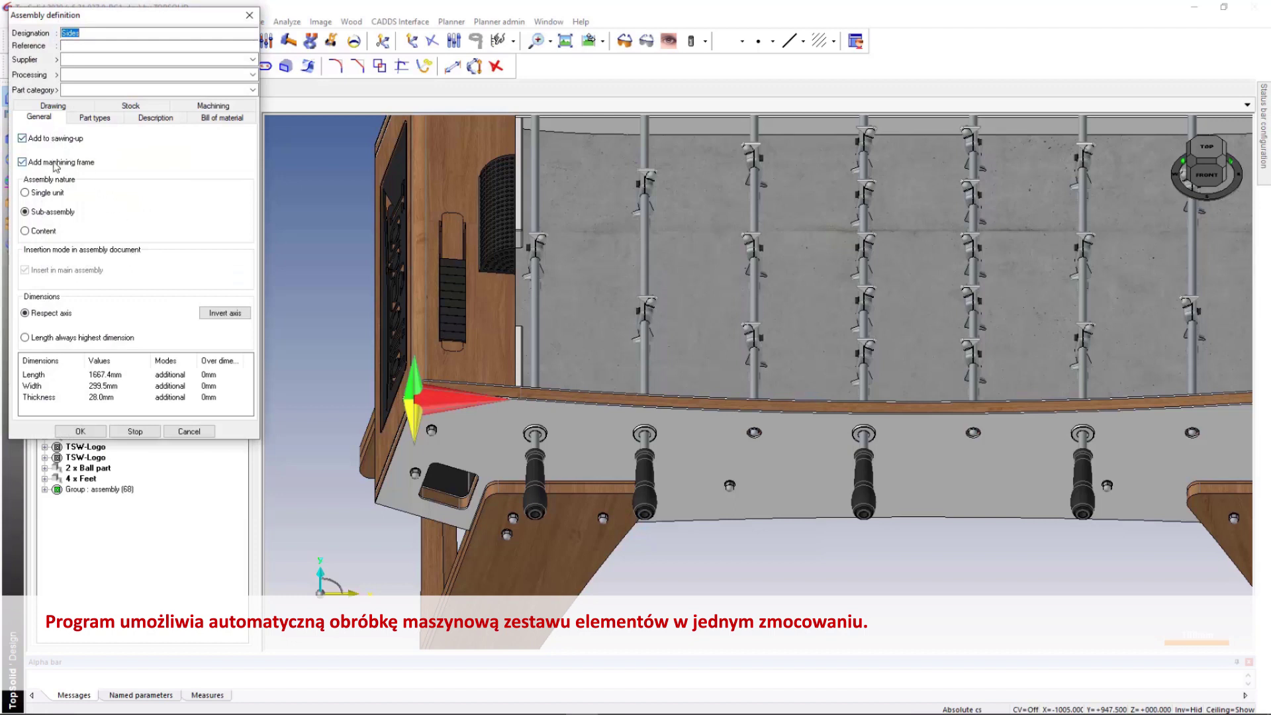
pyautogui.click(190, 114)
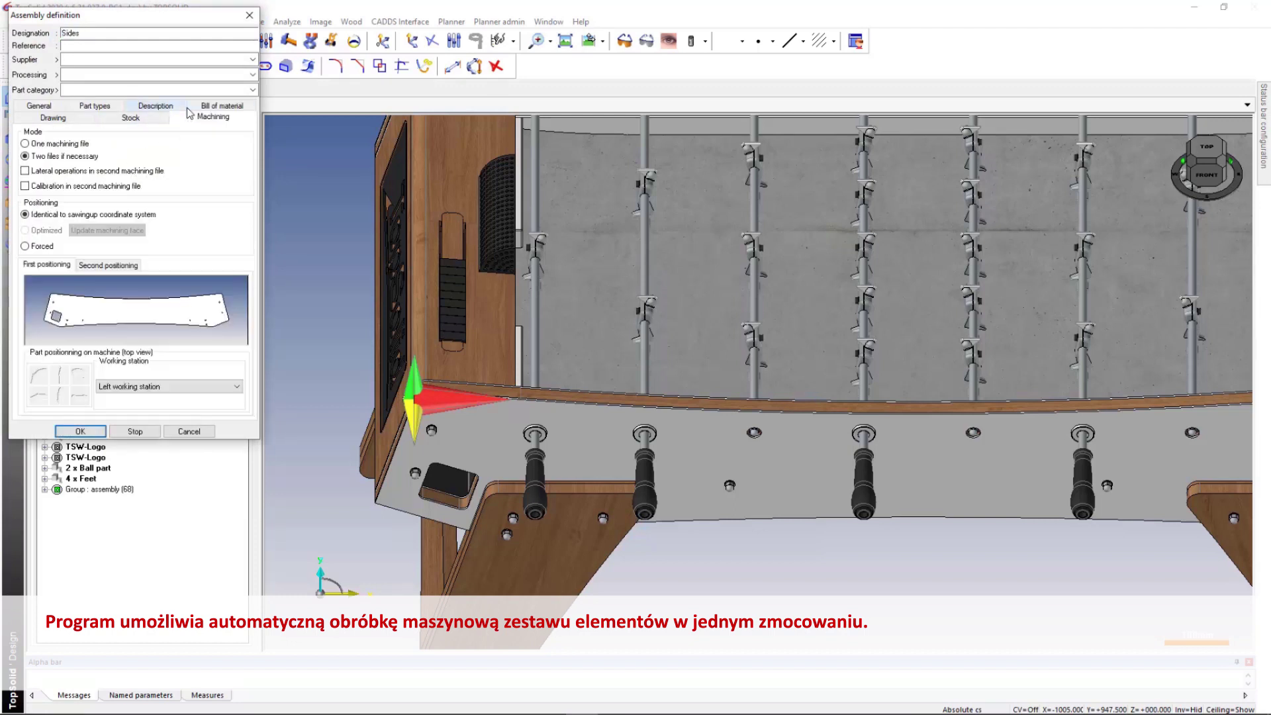
pyautogui.click(103, 432)
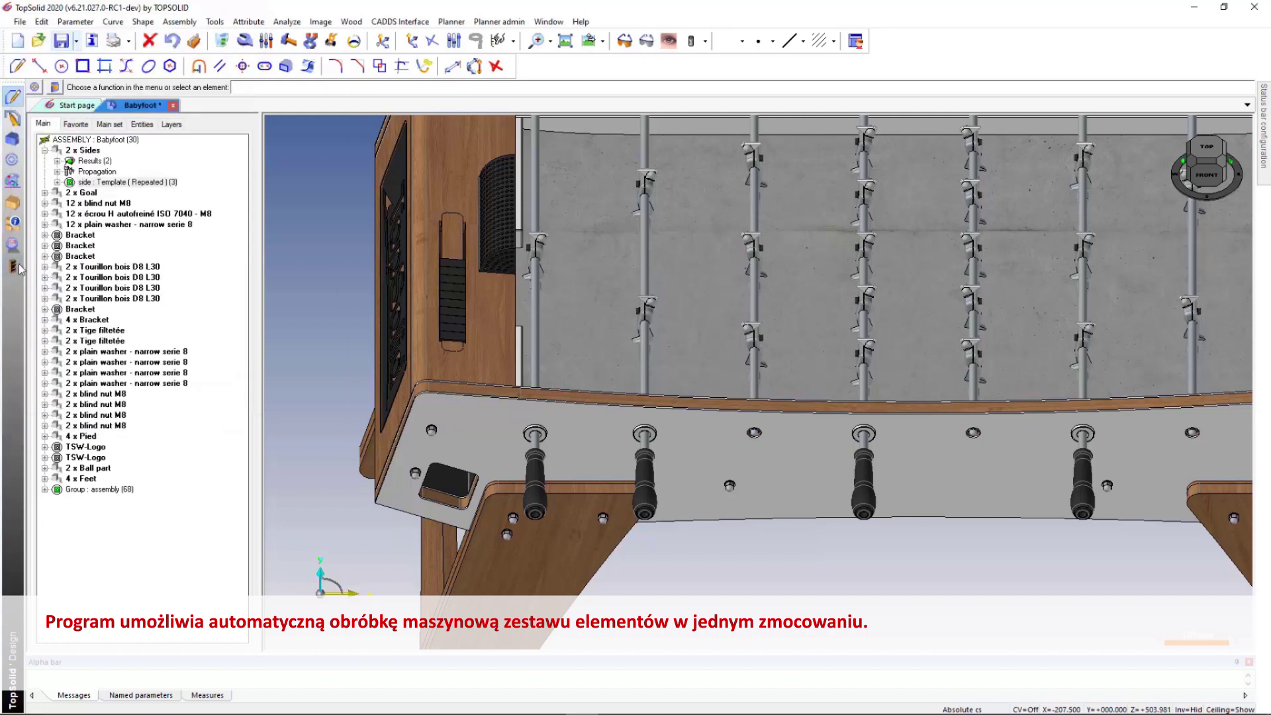
# Bring up the Multi machining settings for the Babyfoot assembly
pyautogui.click(13, 225)
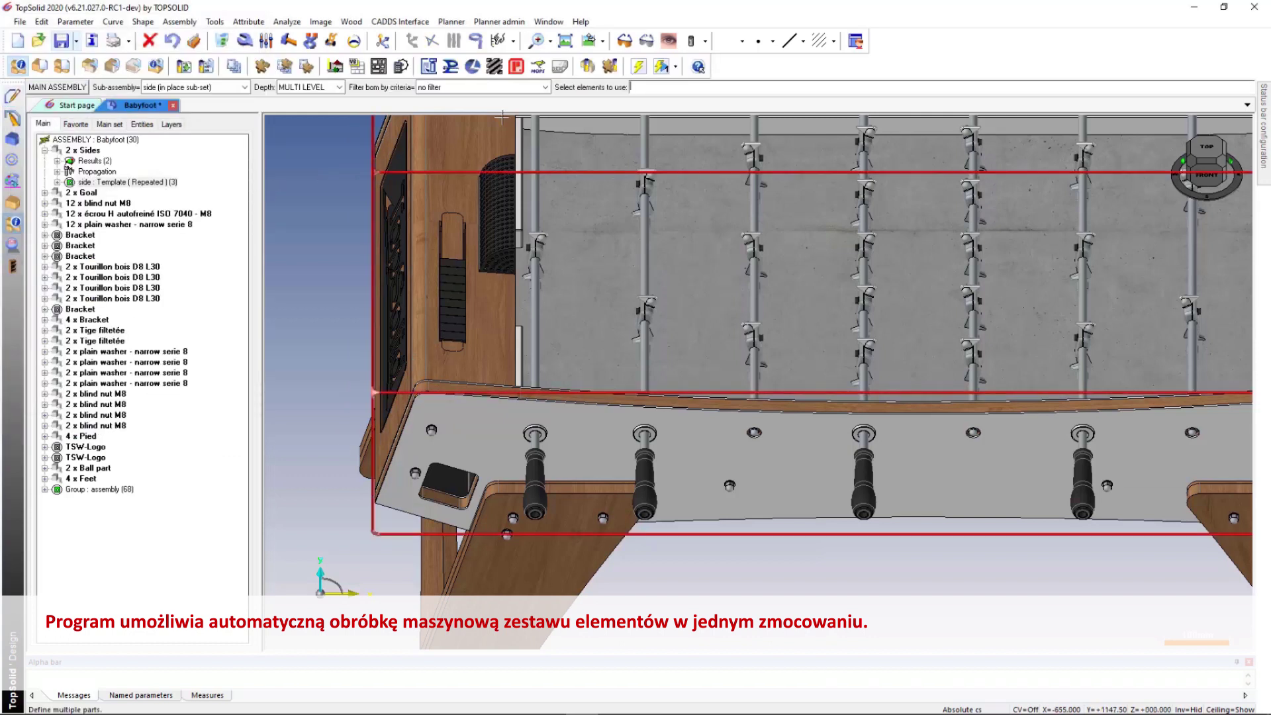
pyautogui.click(588, 67)
pyautogui.click(319, 172)
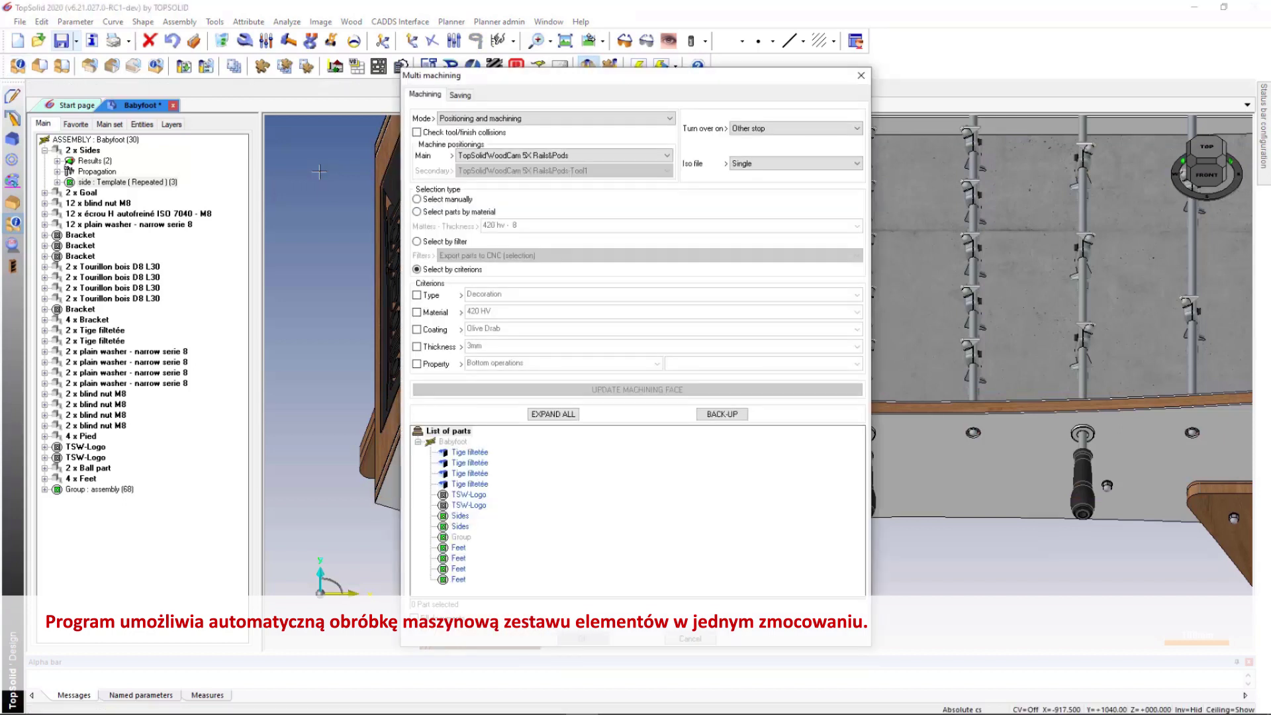
# Select the Sides part in the Multi machining list and launch its machining
pyautogui.click(457, 516)
pyautogui.rightClick(455, 530)
pyautogui.click(489, 527)
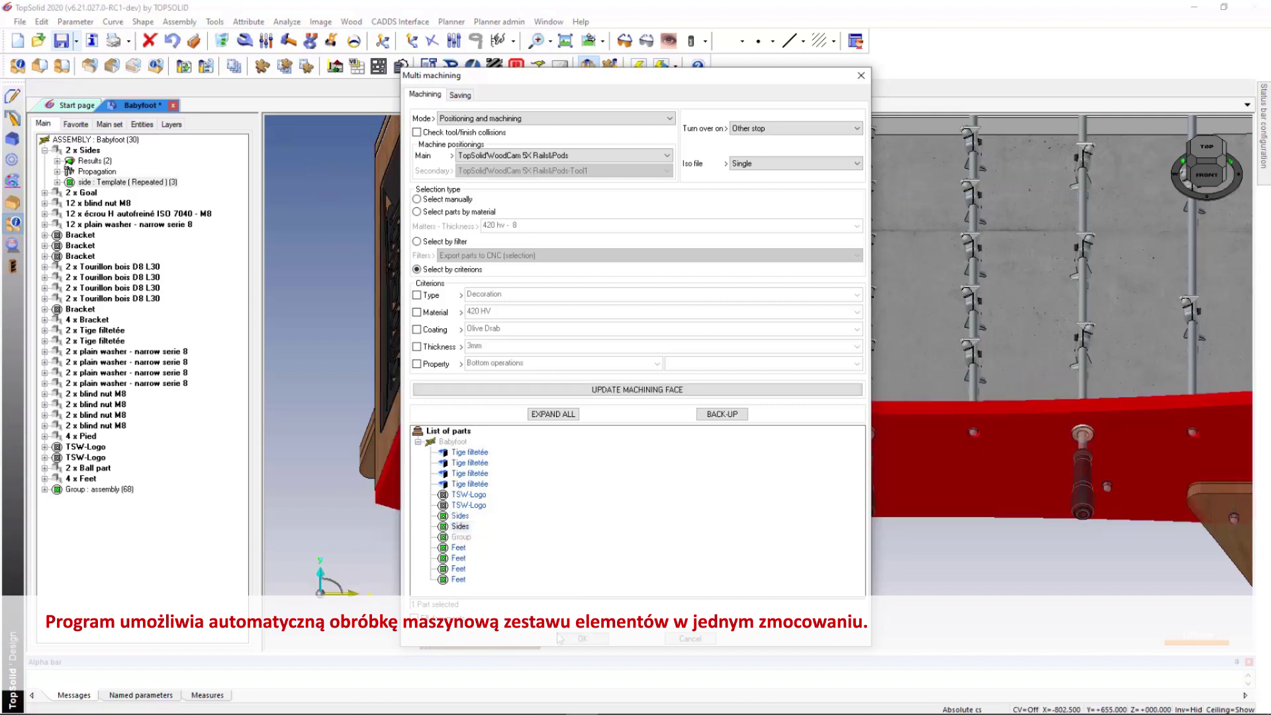
pyautogui.click(559, 638)
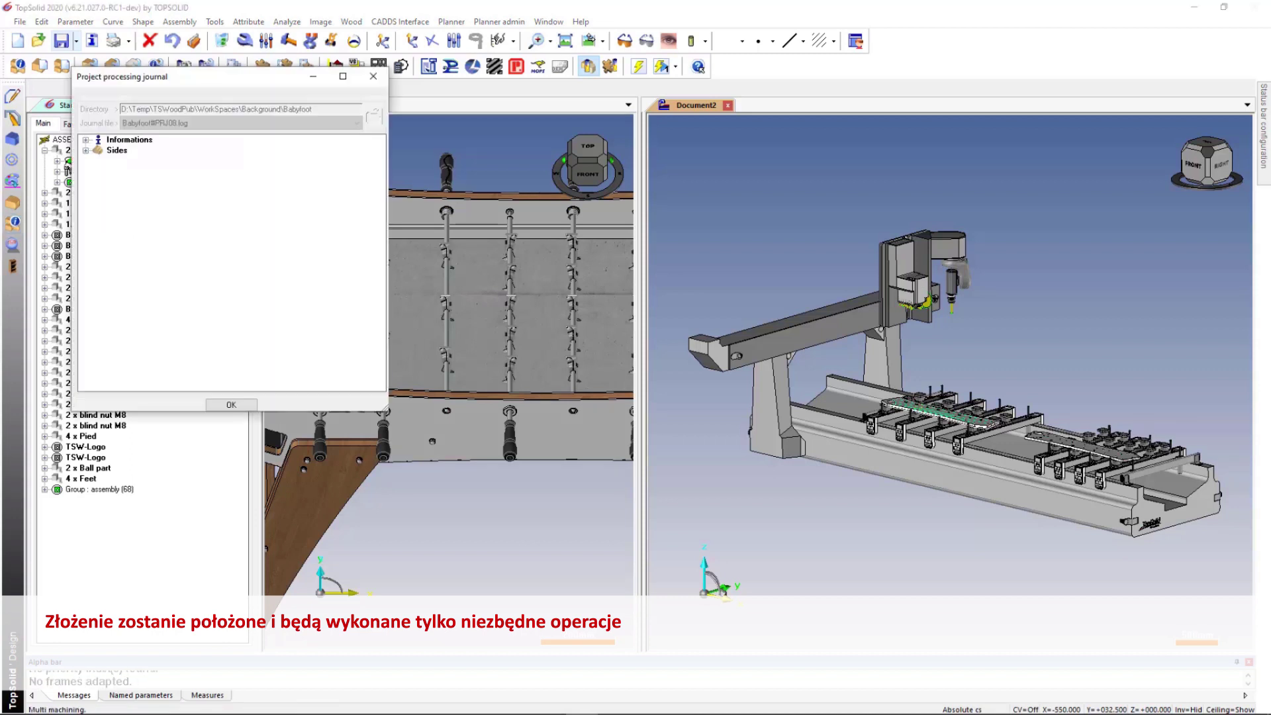
# Close the processing journal and zoom in on the Document2 machine table showing both sides
pyautogui.click(231, 405)
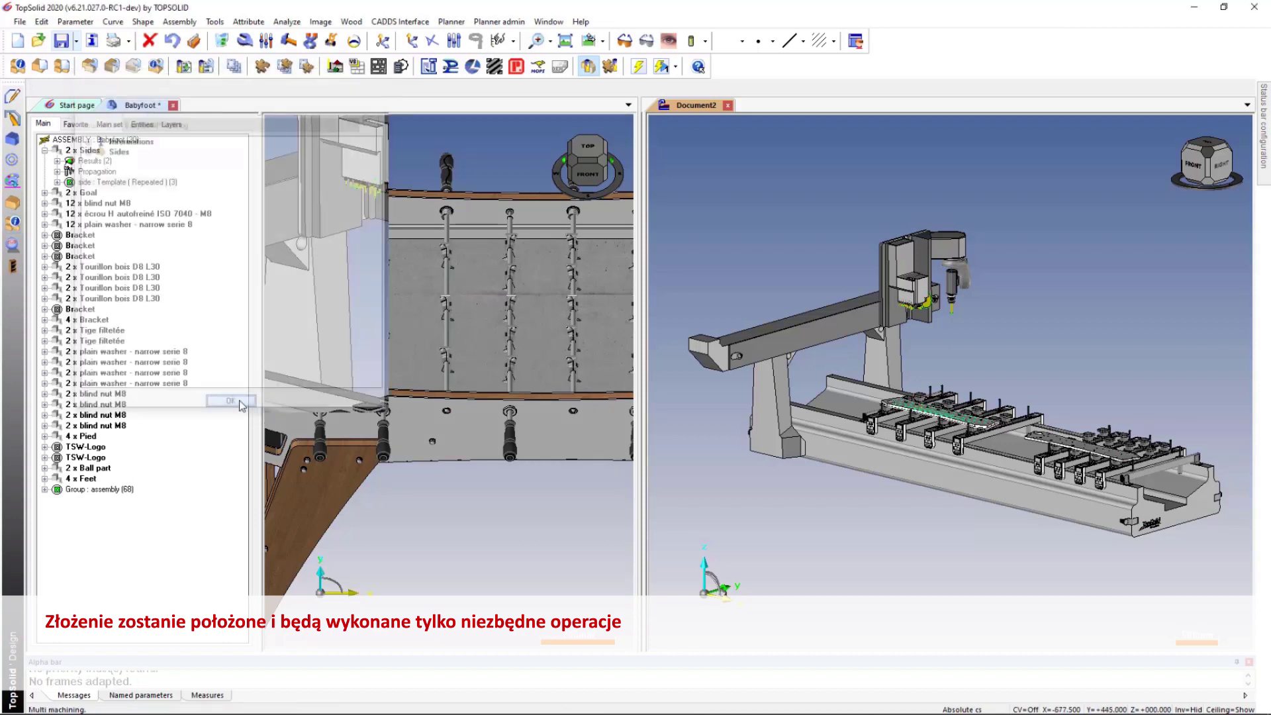
pyautogui.doubleClick(694, 110)
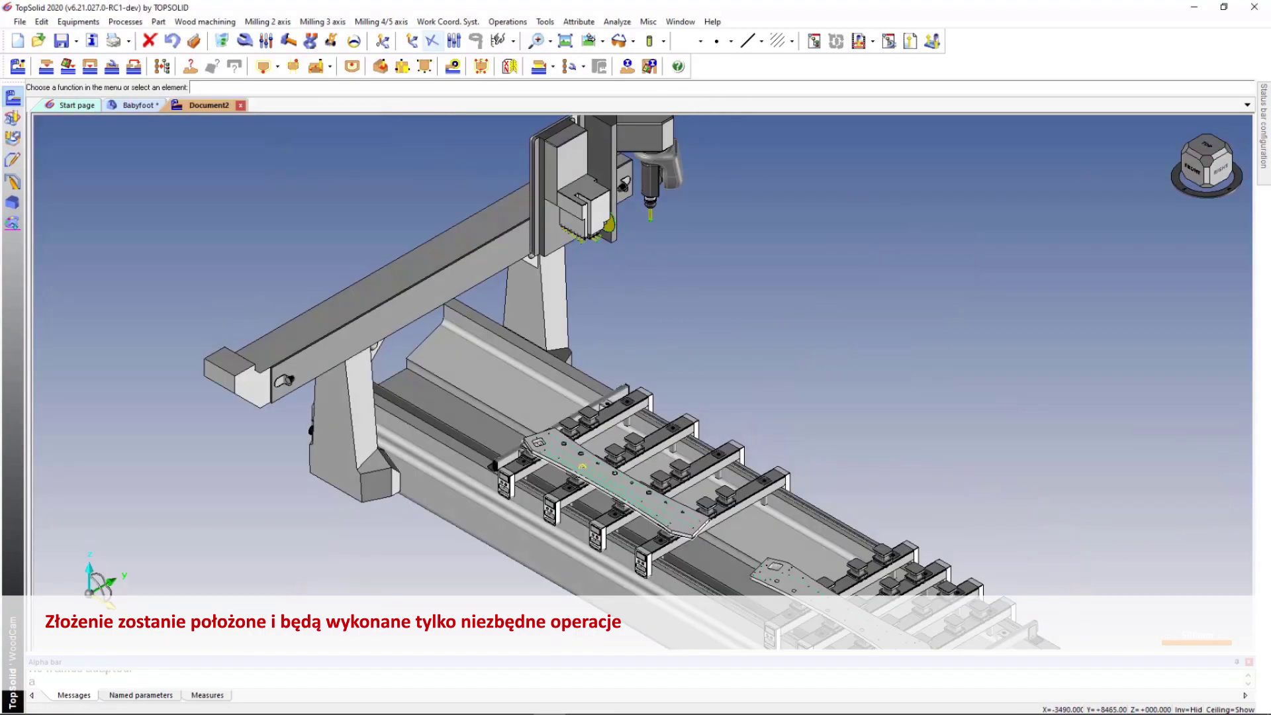
pyautogui.scroll(3, 728, 602)
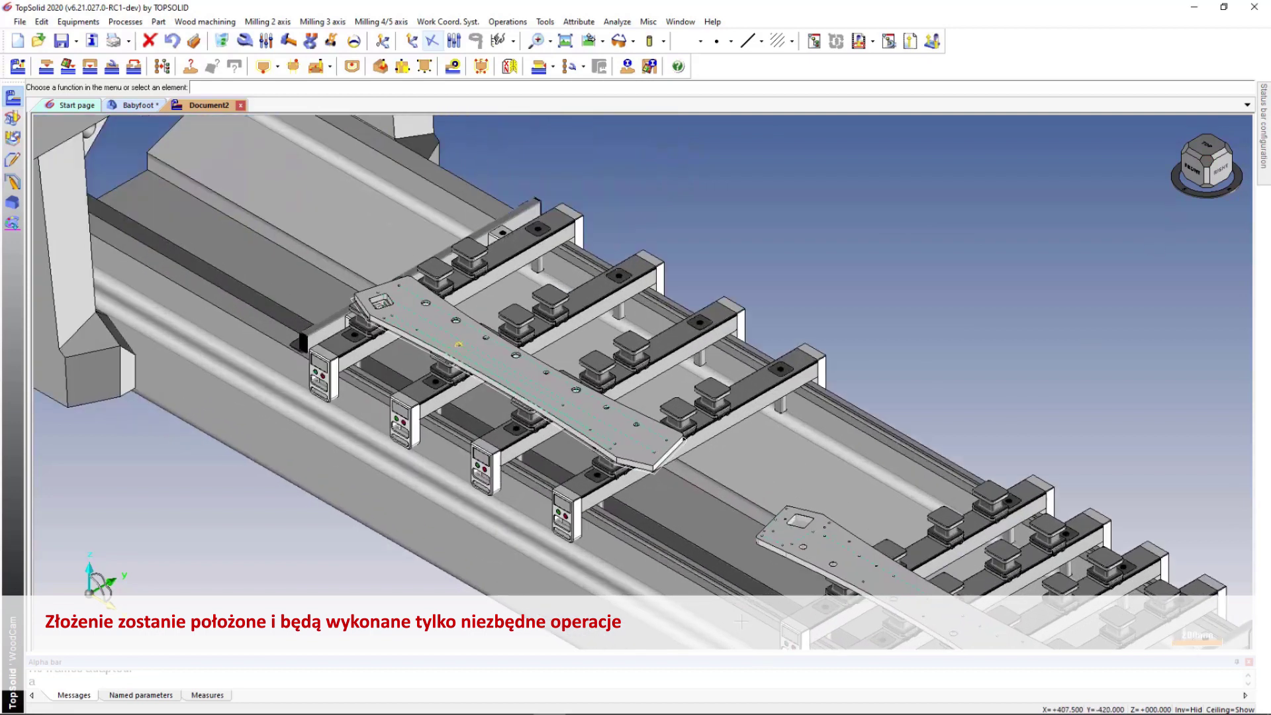
pyautogui.scroll(3, 741, 621)
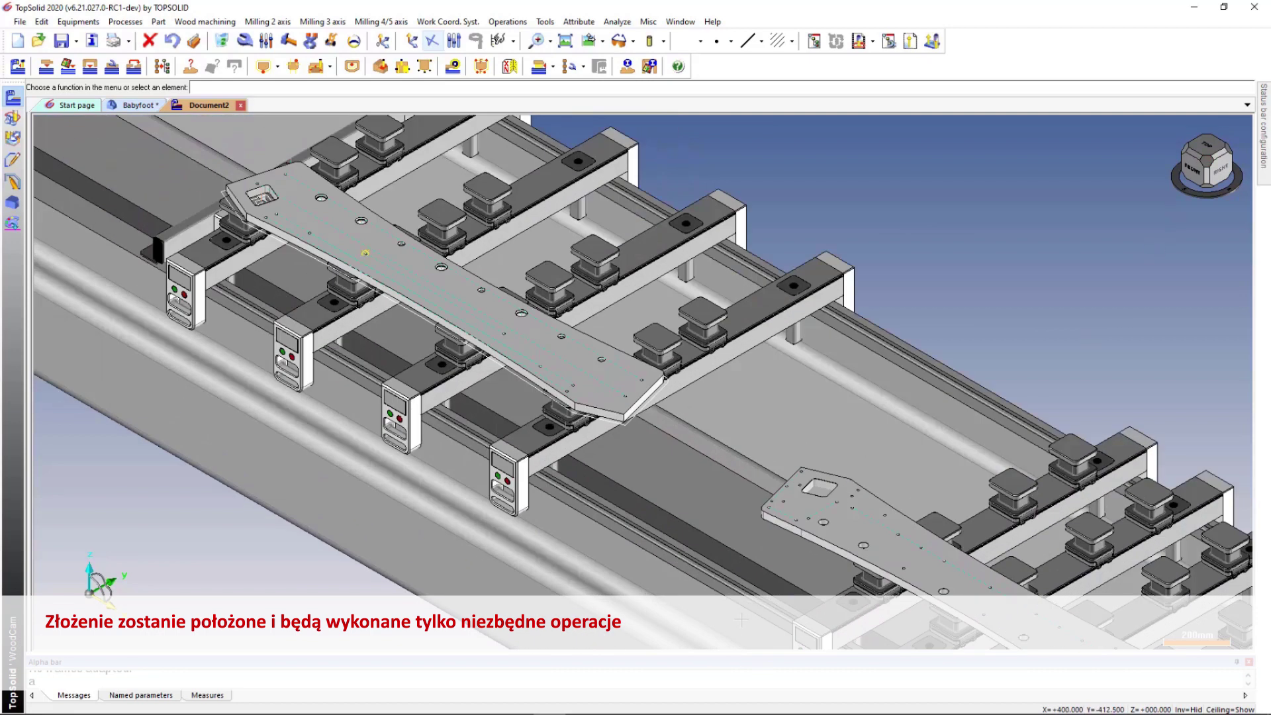